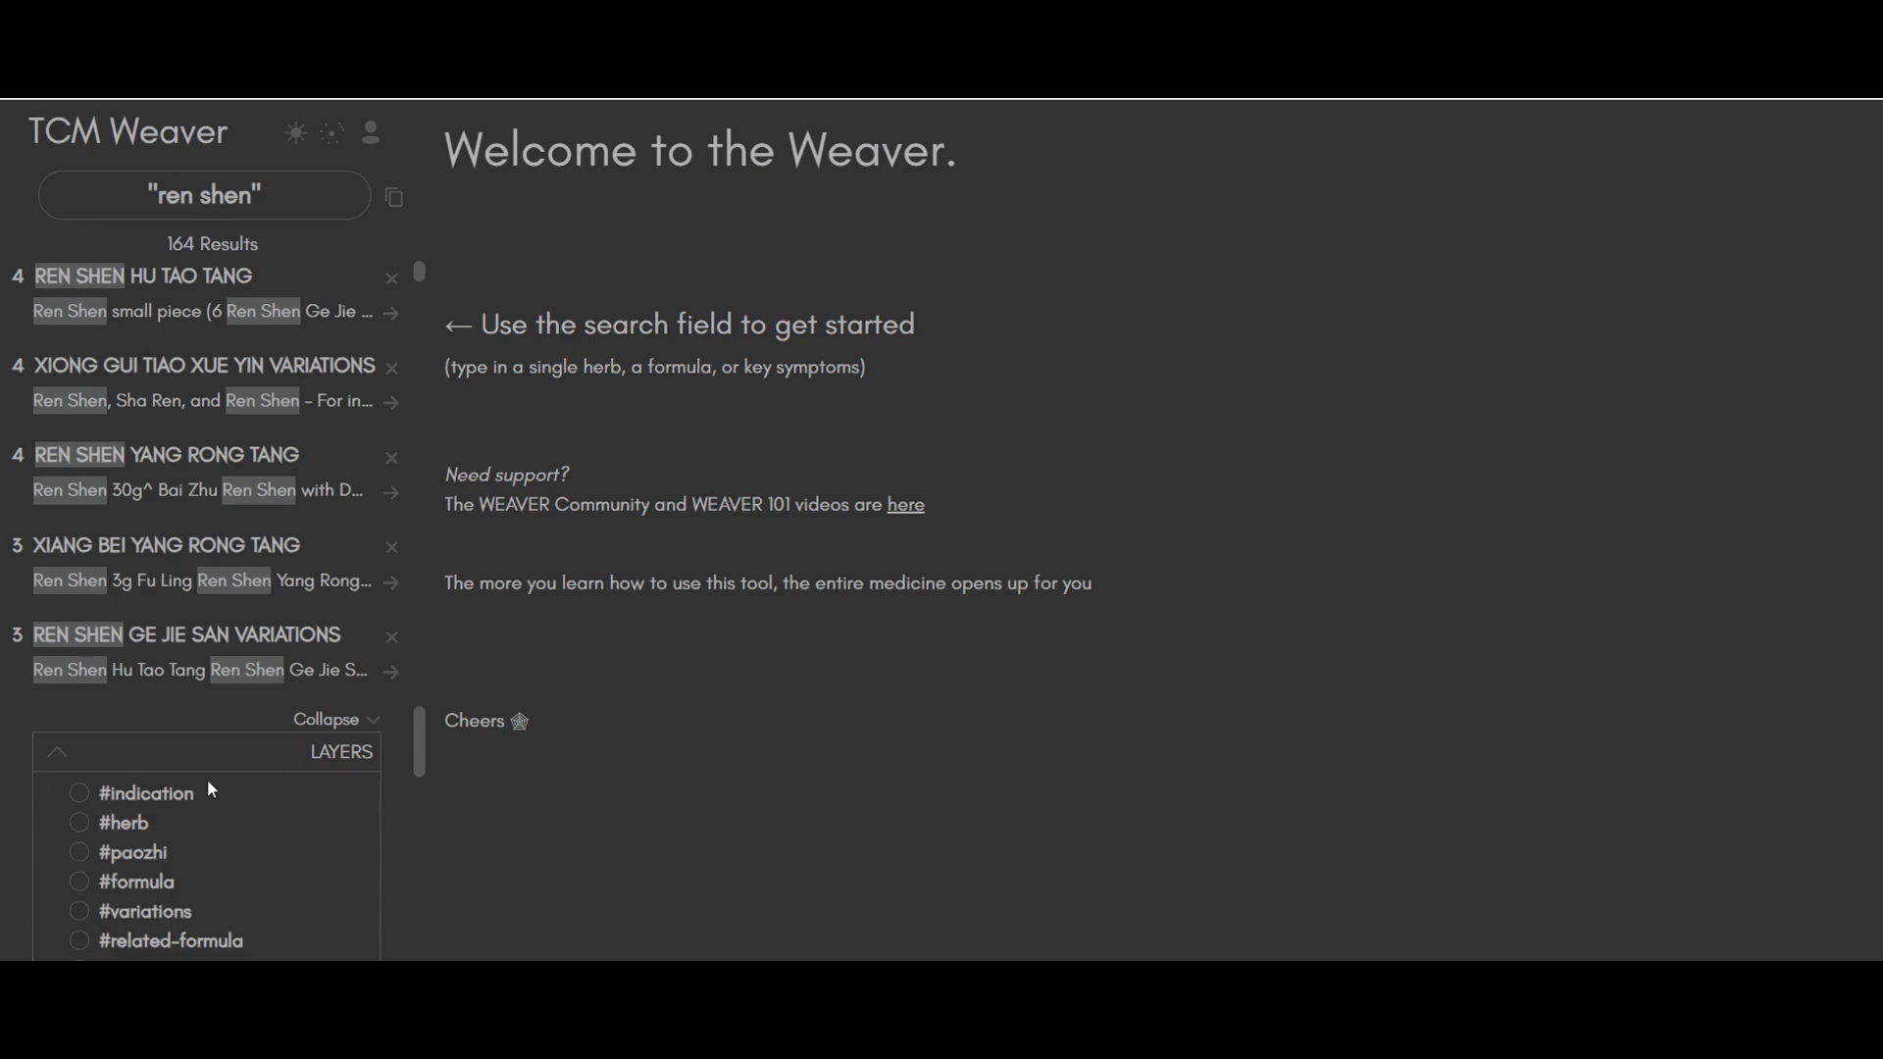
Restrict the "ren shen" search to the #herb layer and open the Ren Shen, Dang Shen and Tai Zi Shen entries side by side
left_click(78, 821)
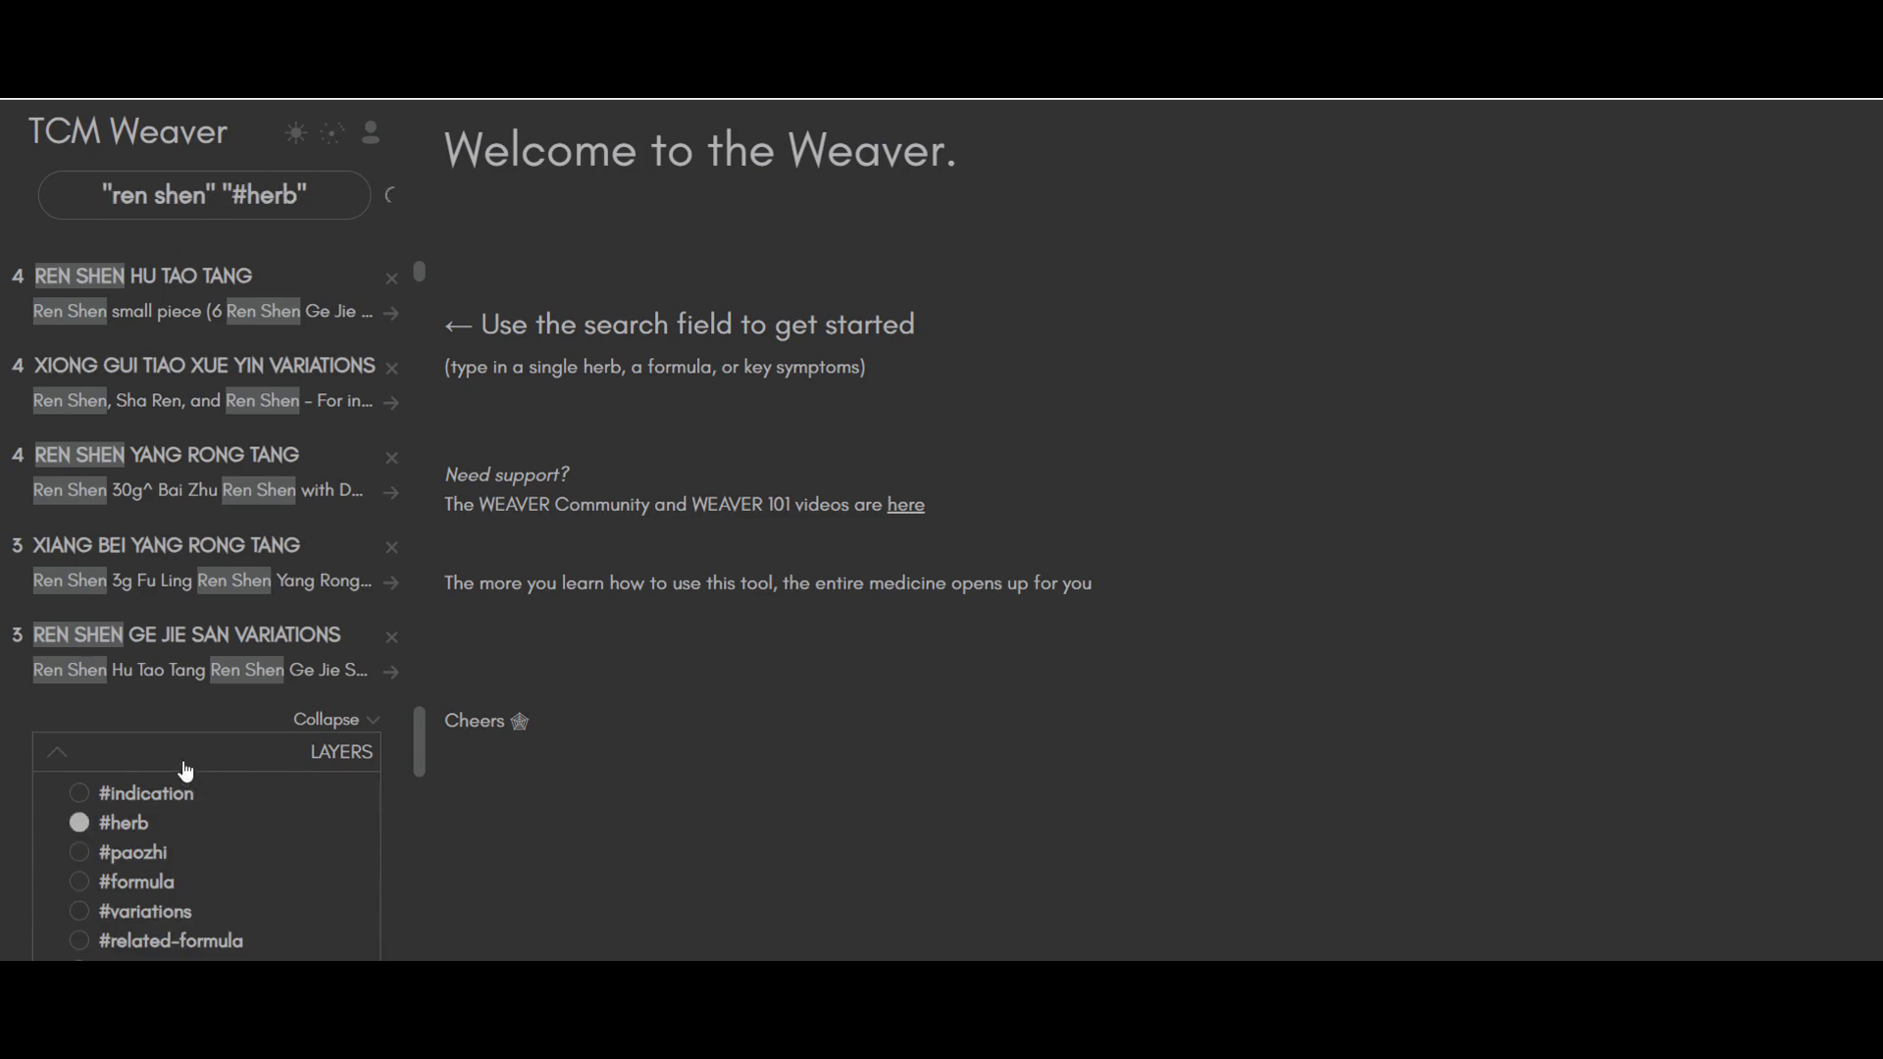
left_click(183, 763)
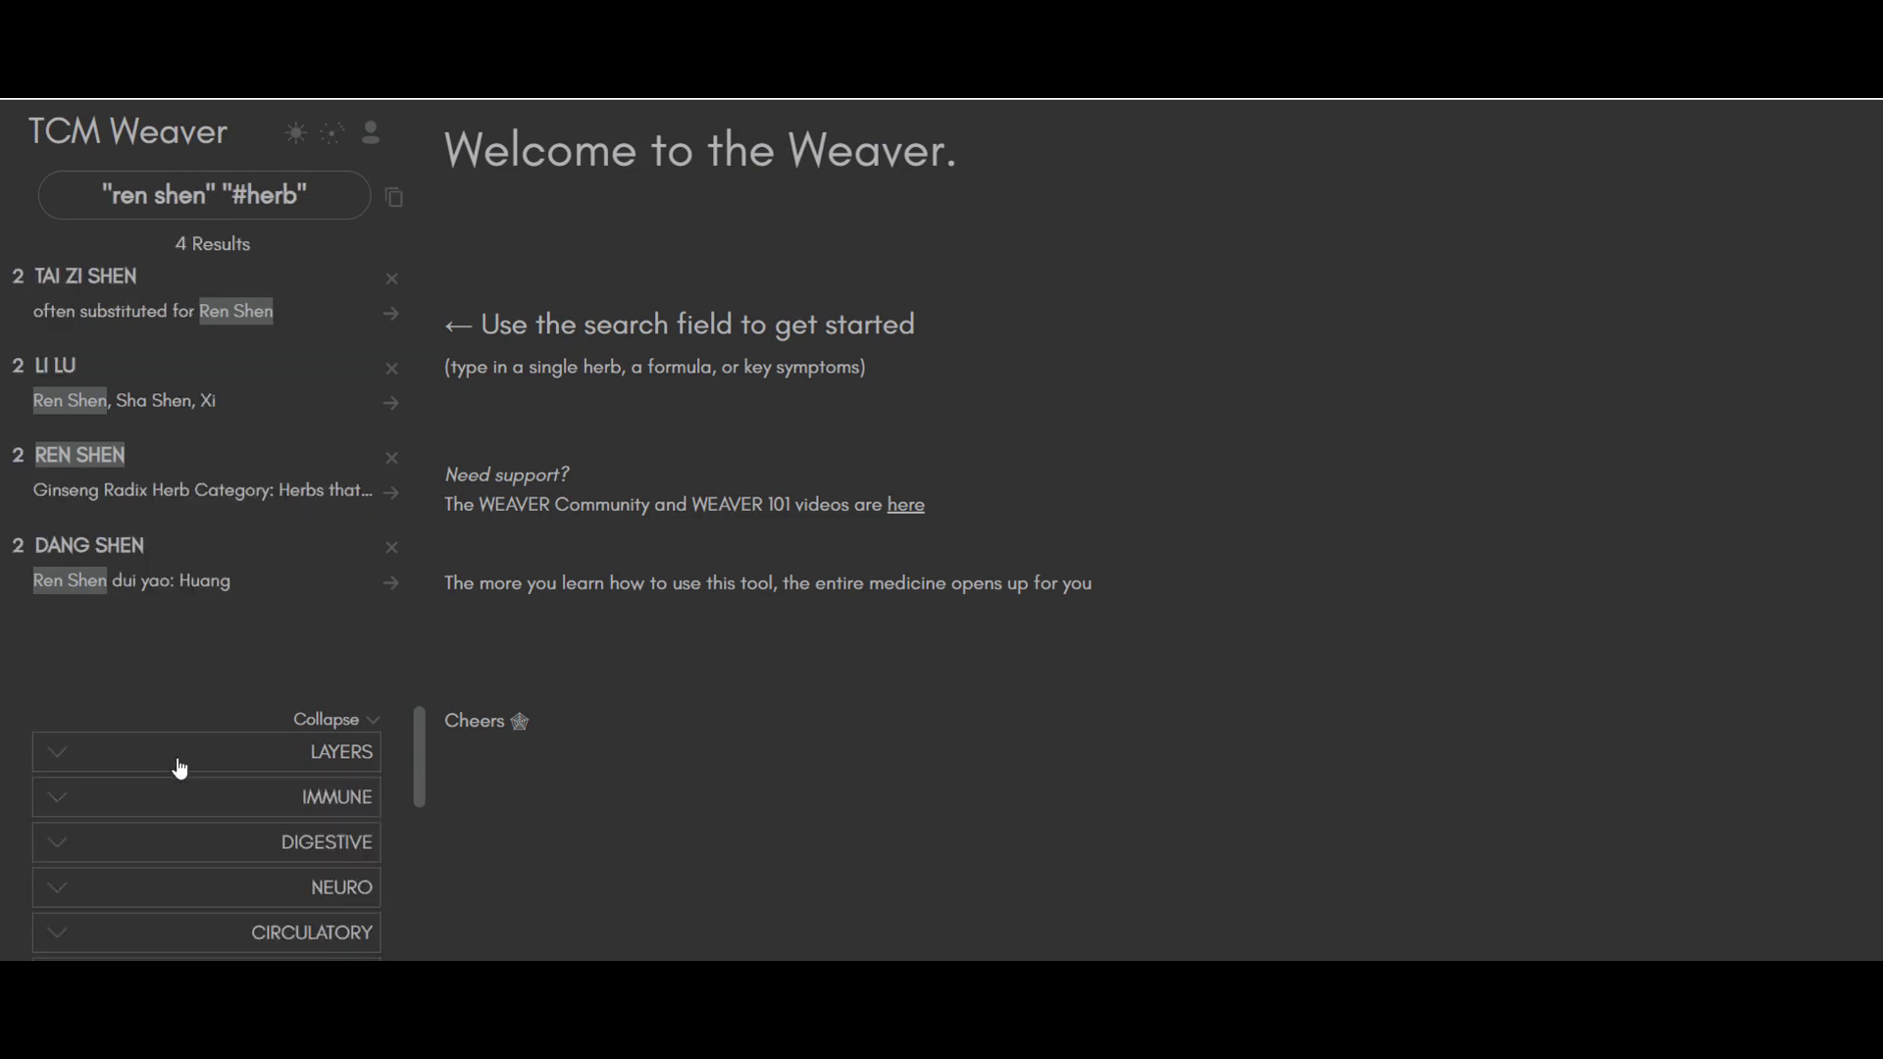
left_click(391, 493)
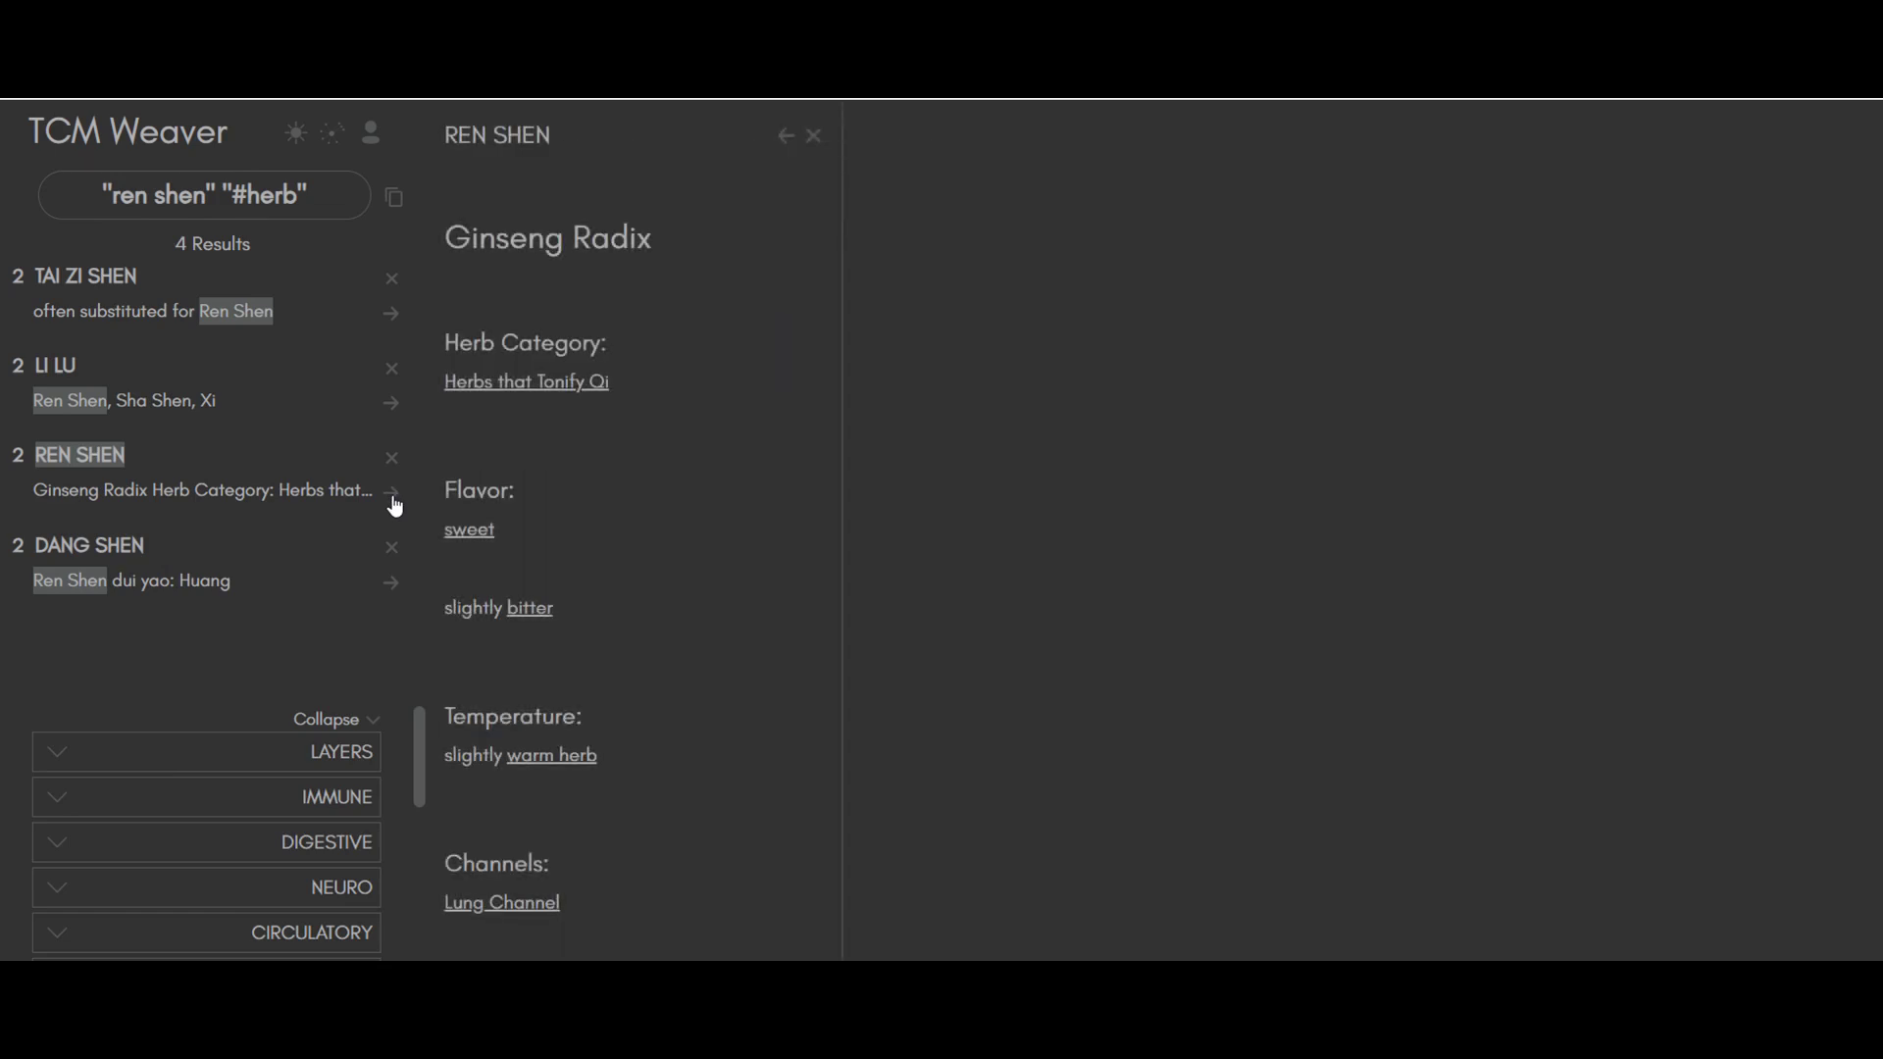
left_click(396, 588)
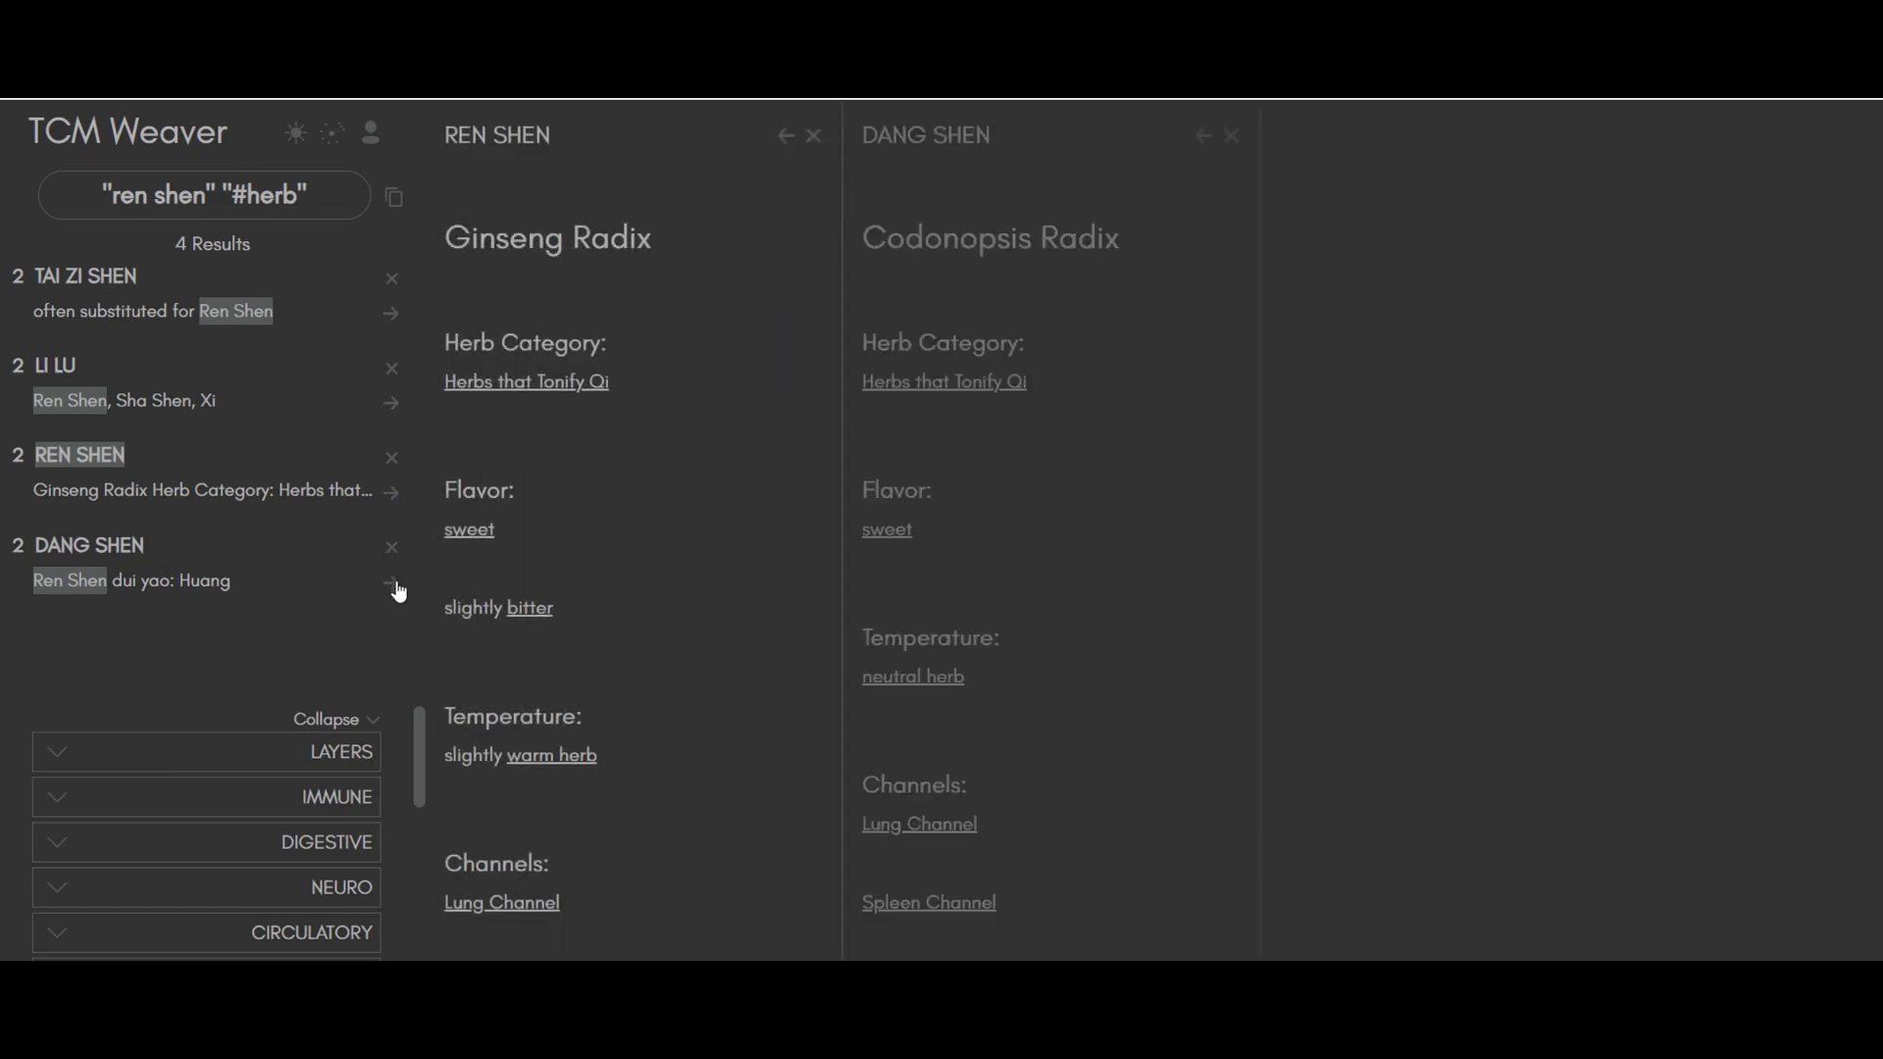
left_click(396, 317)
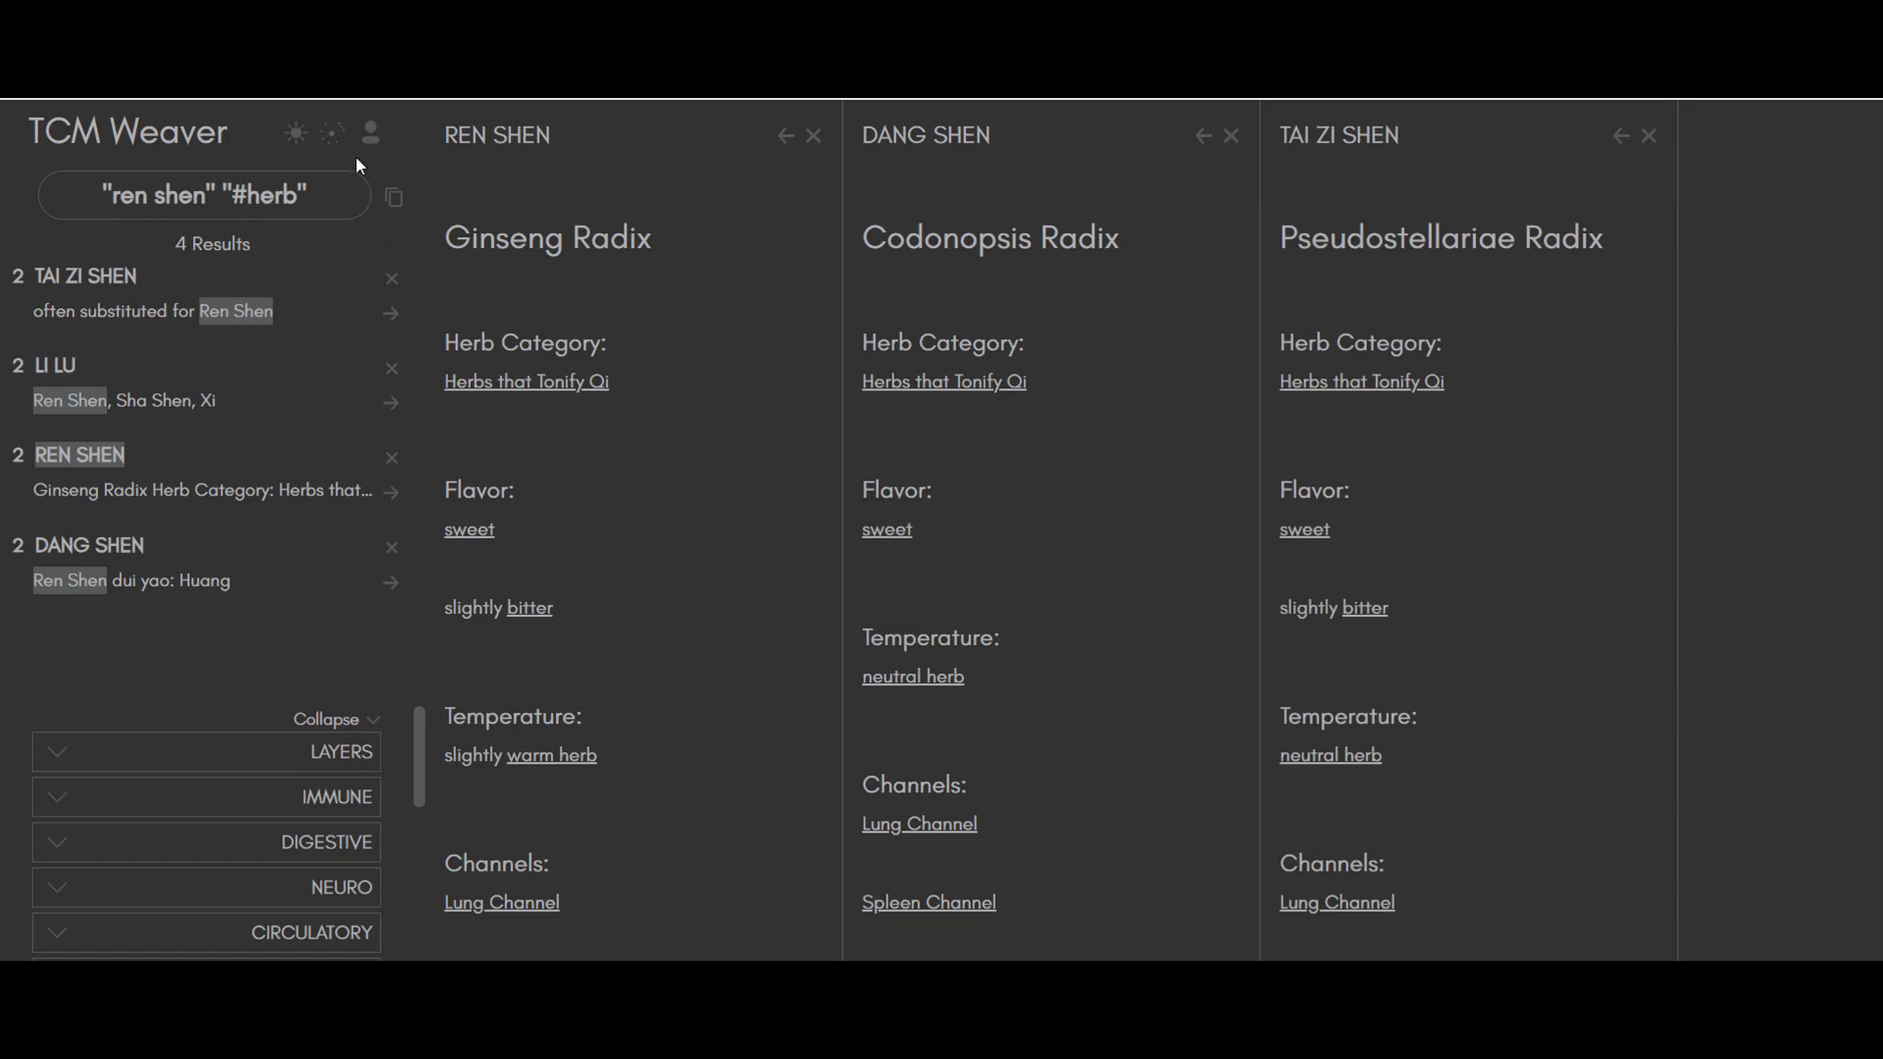
Switch the opened herbs to the graph view and expand the connections of Tai Zi Shen and Dang Shen
left_click(335, 134)
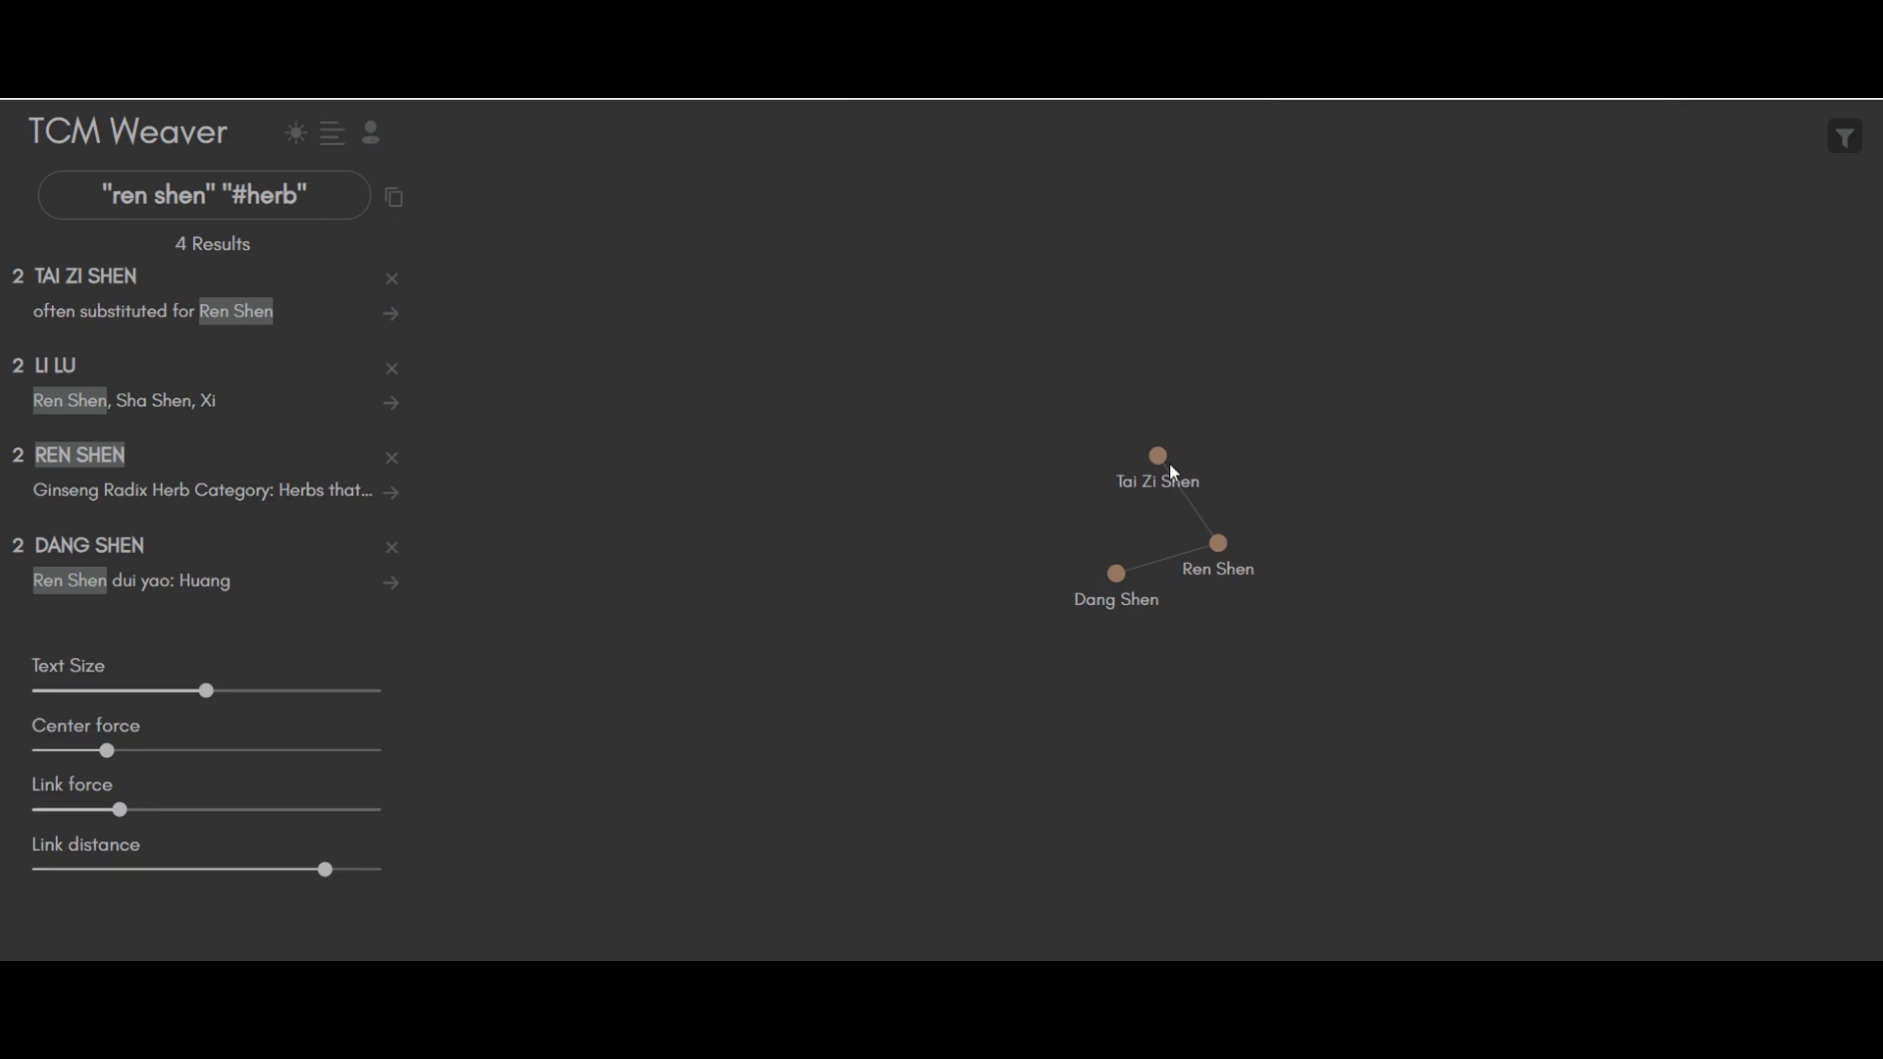
mouse_move(1158, 457)
left_click(1190, 424)
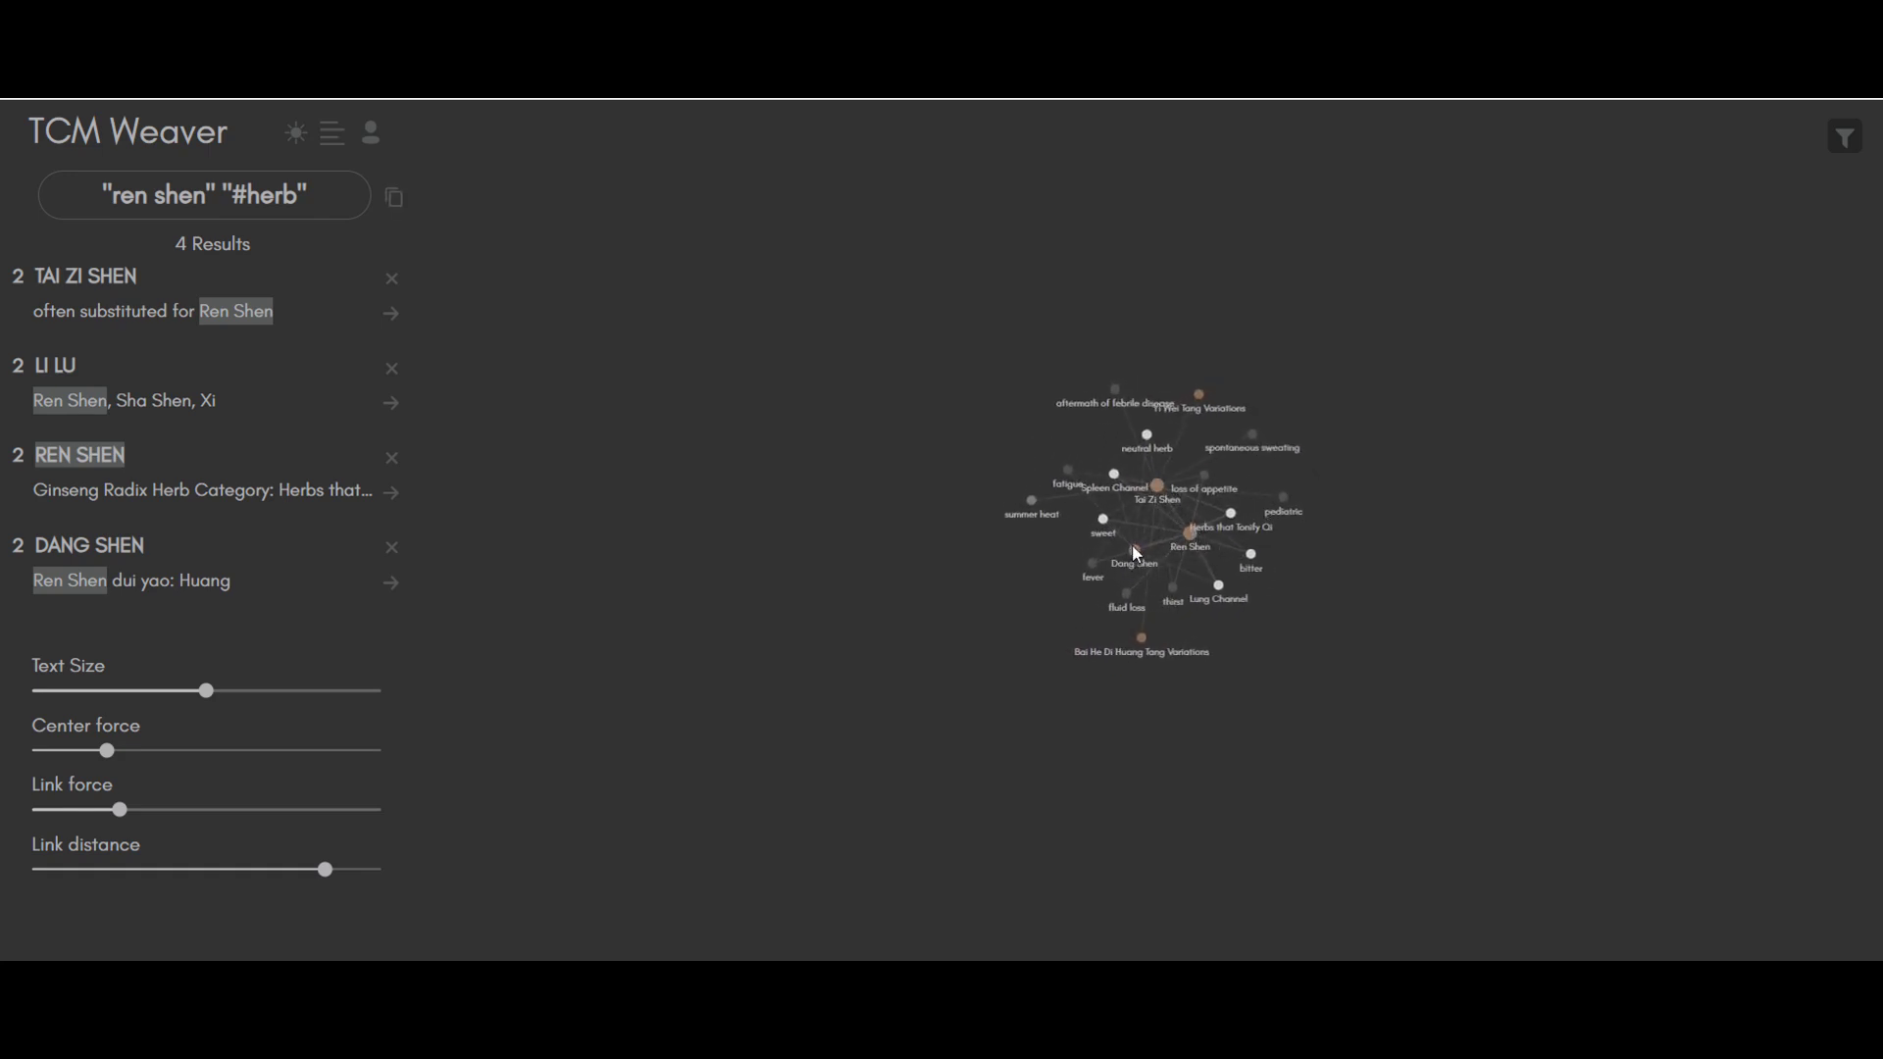
mouse_move(1142, 542)
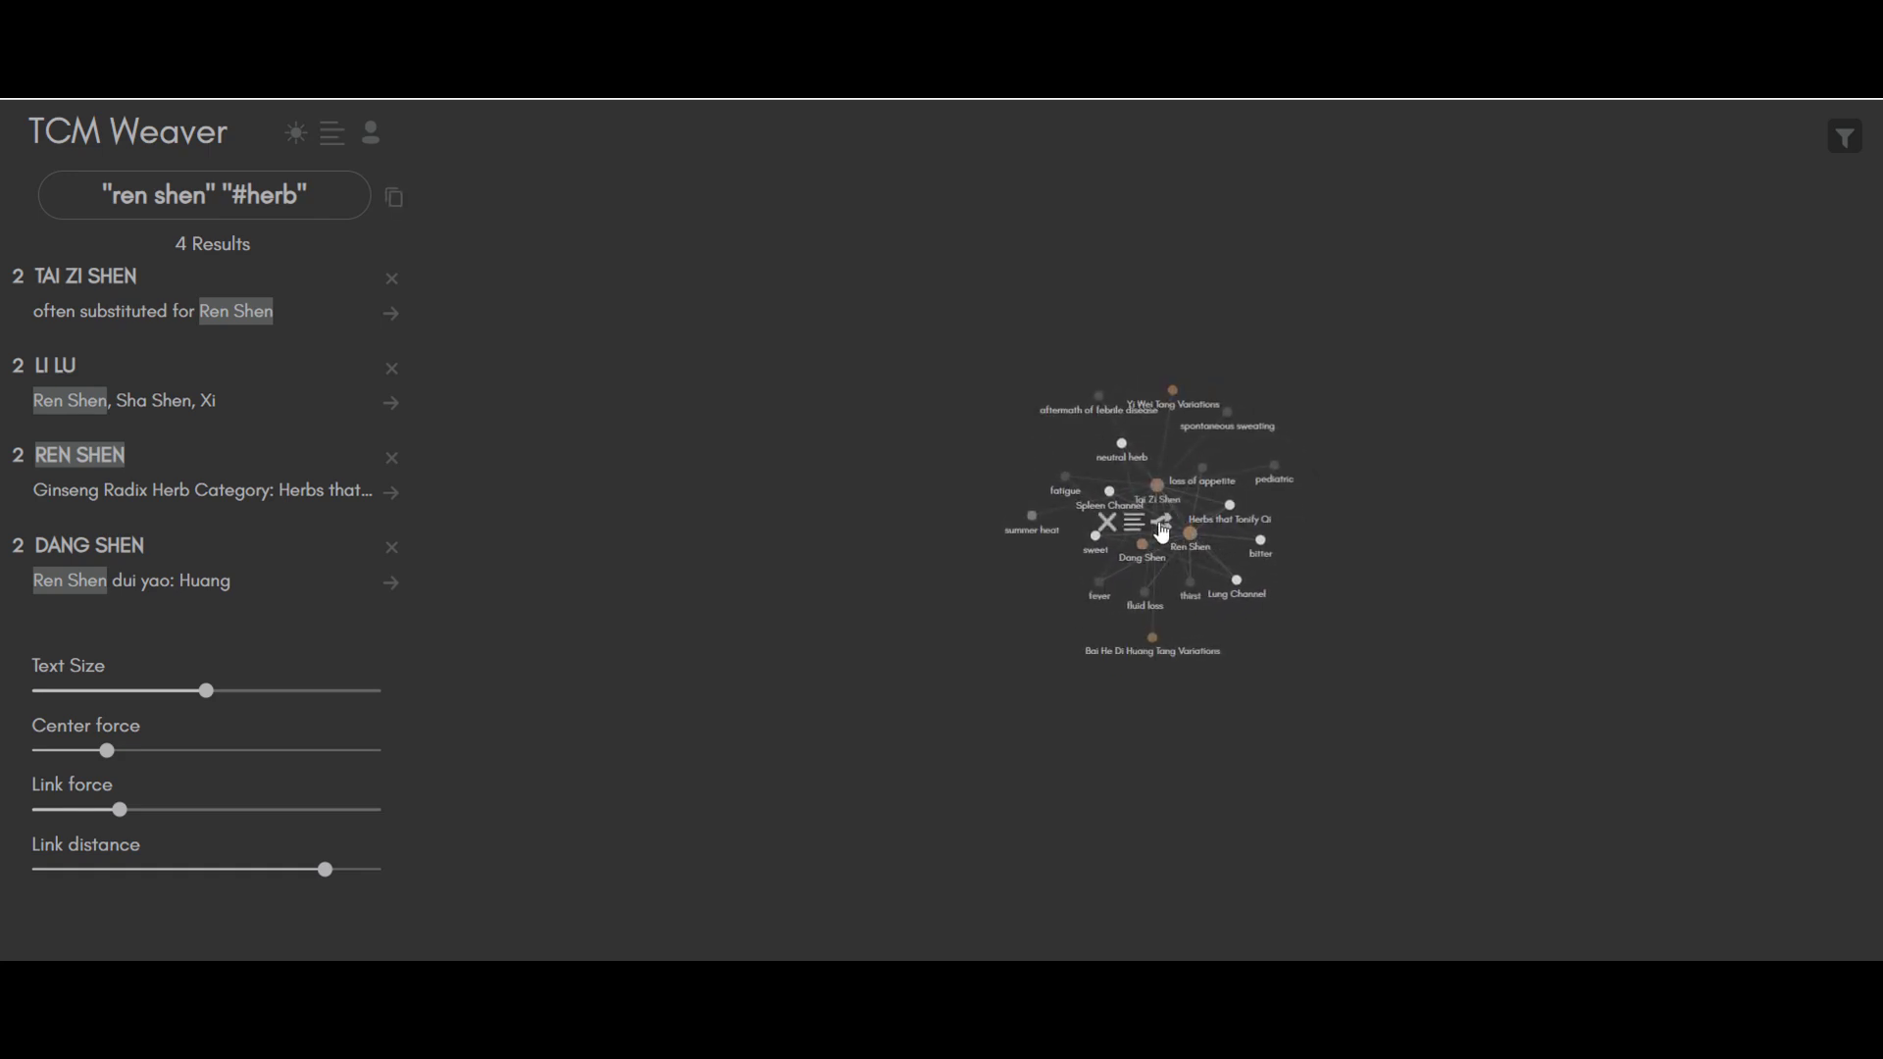
left_click(1159, 521)
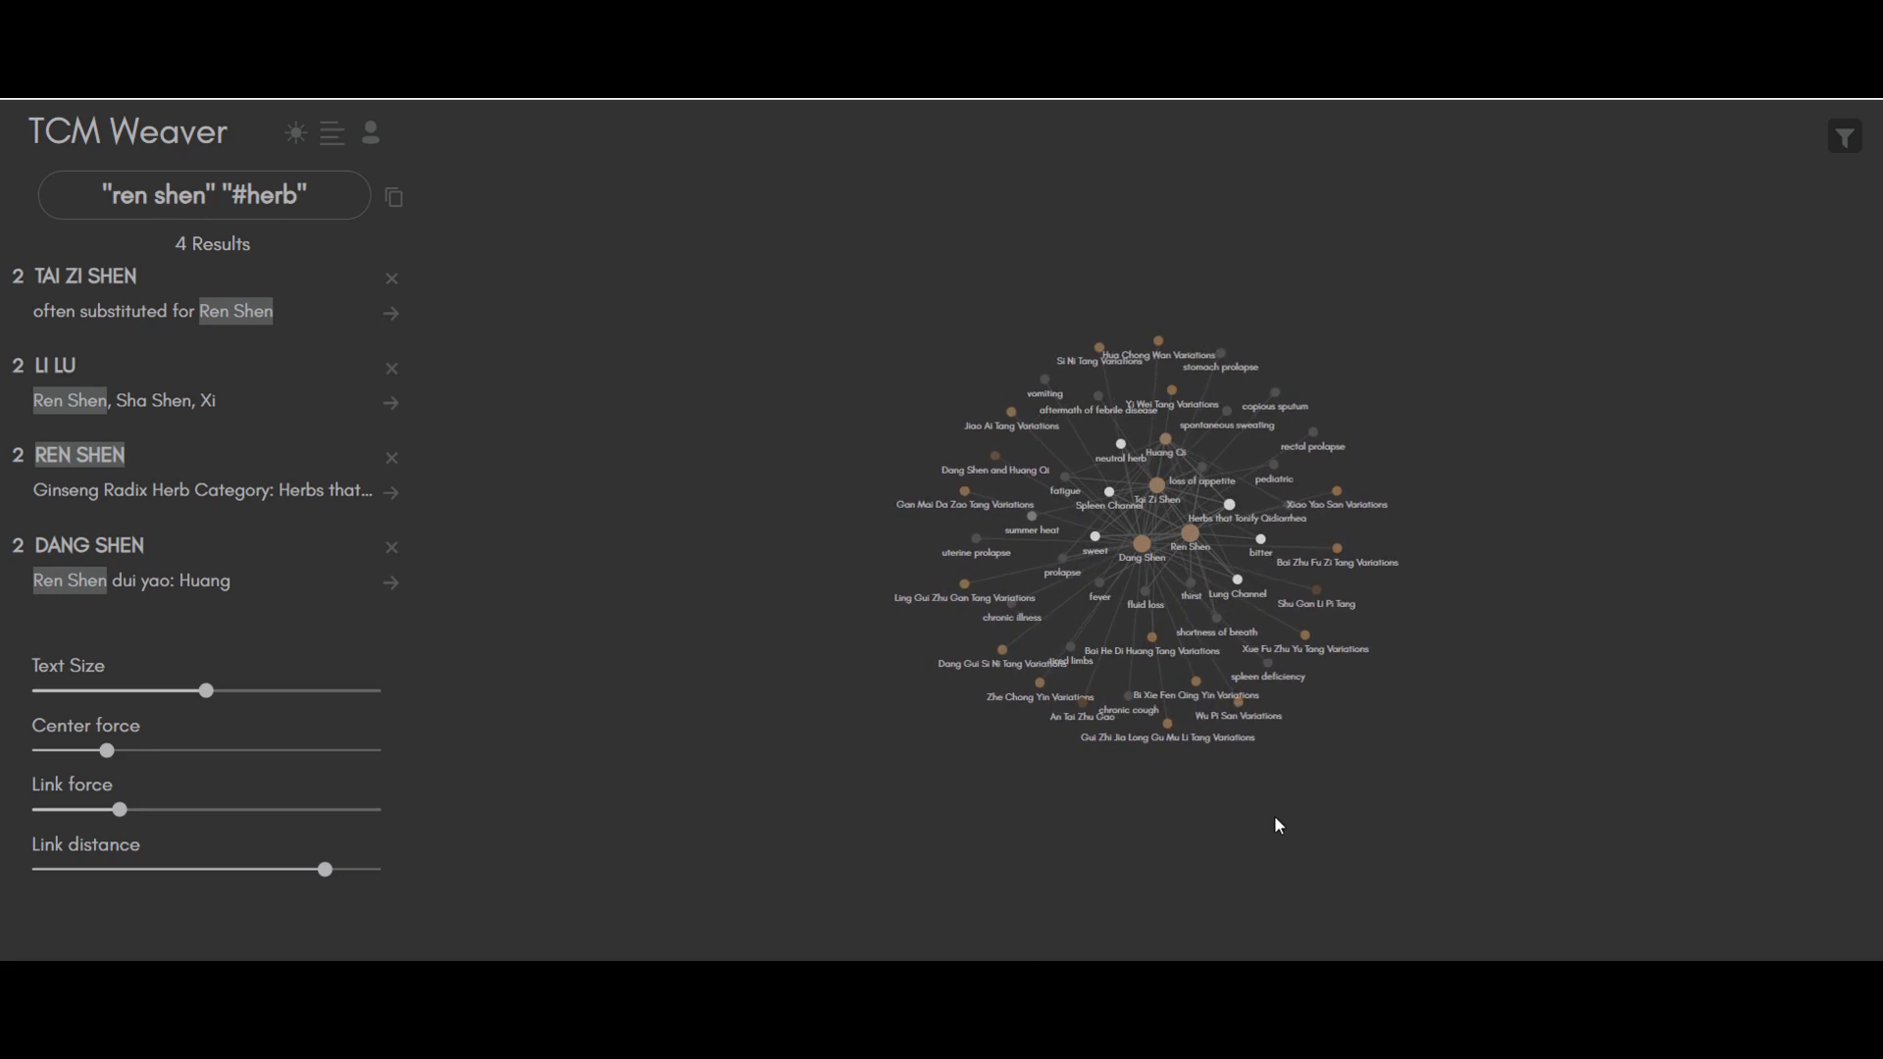
Remove the Huang Qi node from the graph and expand the connections of Ren Shen
left_click(1167, 443)
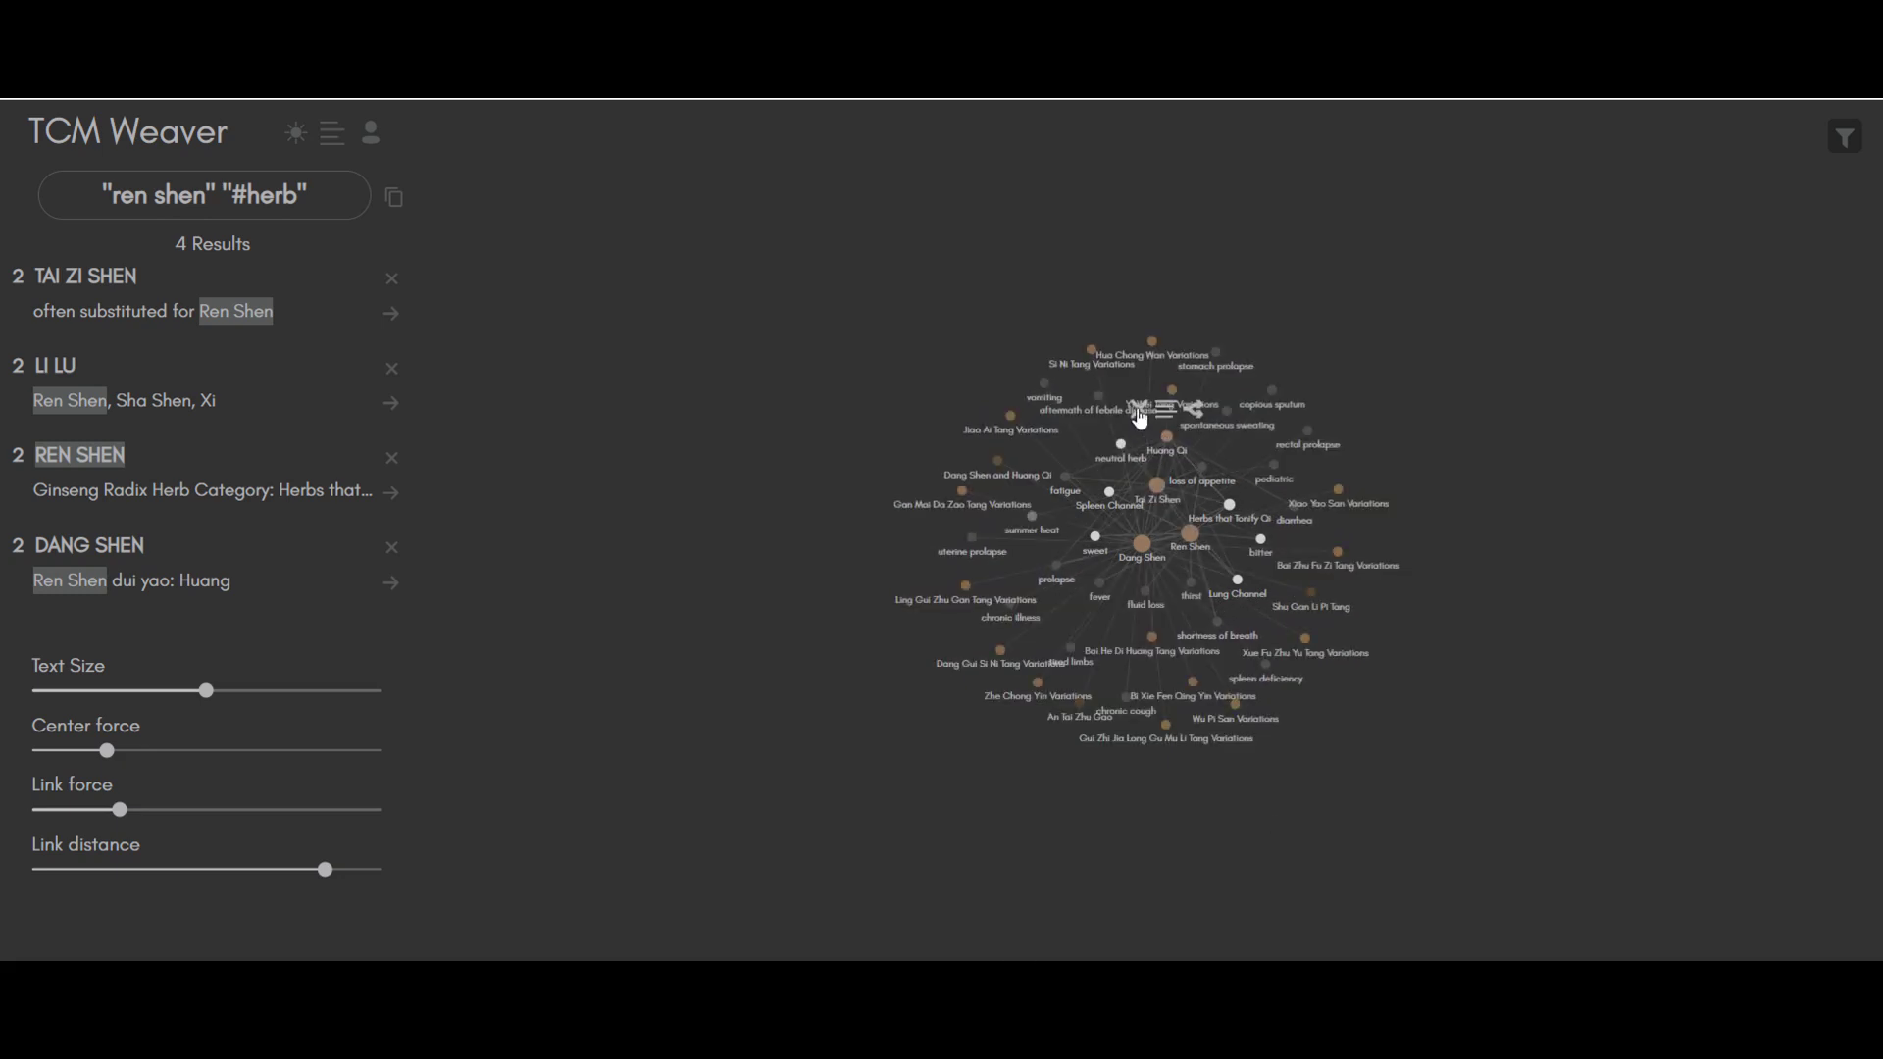
left_click(1136, 408)
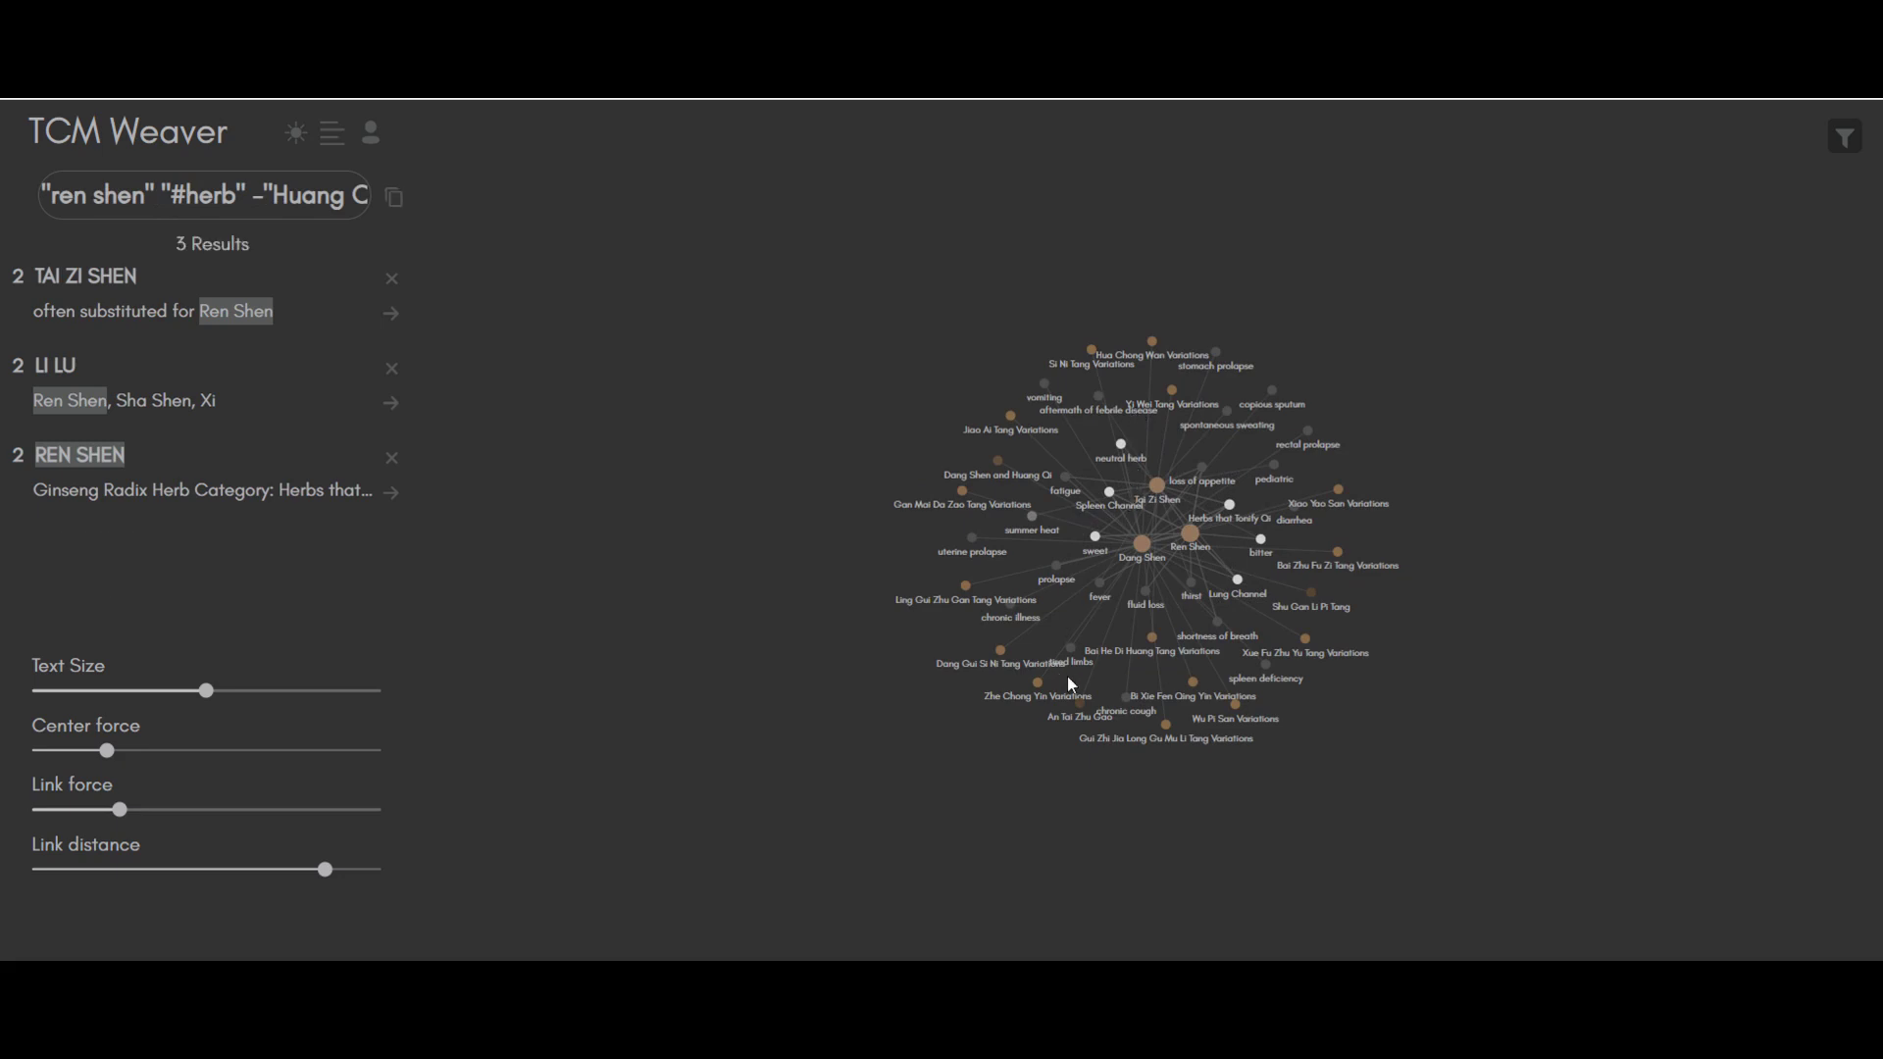
left_click(1190, 538)
left_click(1216, 504)
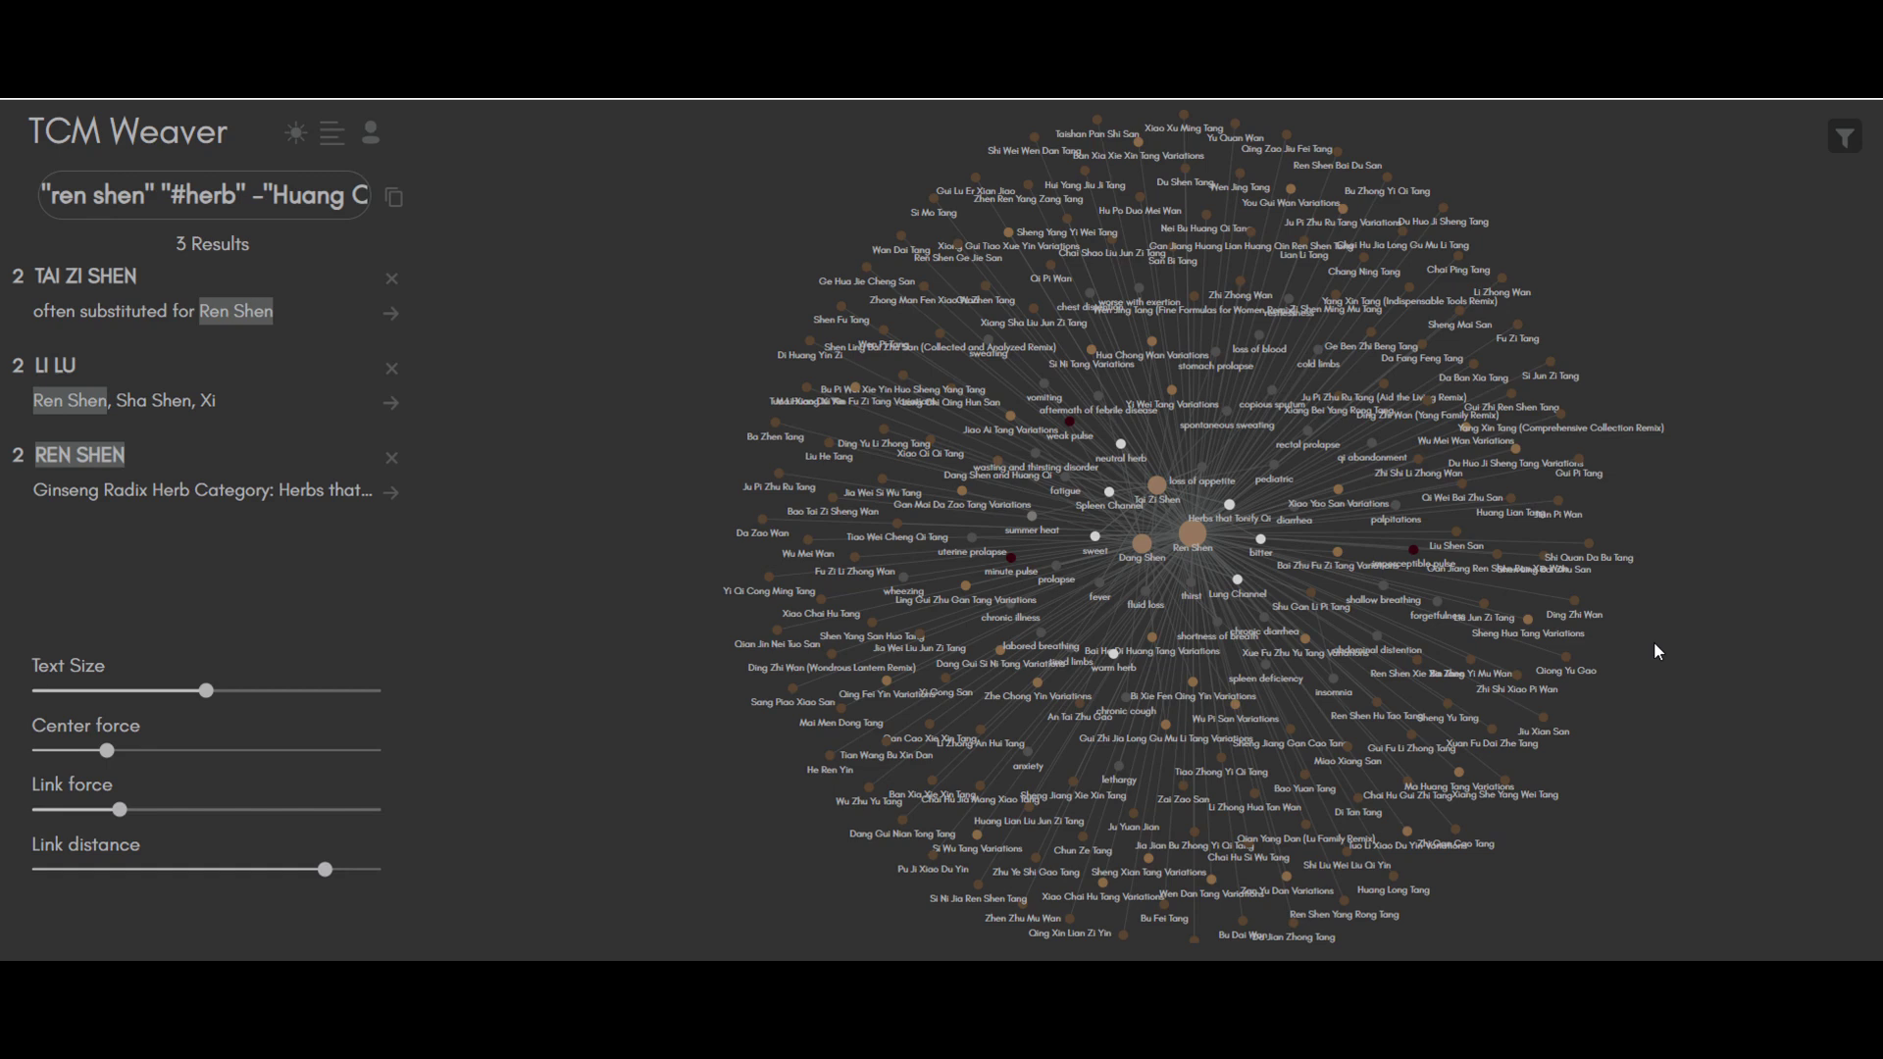
Exclude the #paozhi, #formula, #variations, #related-formula, #duiyao and #pattern layers from the graph, and move the Dang Shen node away from the other herbs
left_click(1844, 138)
left_click(1835, 184)
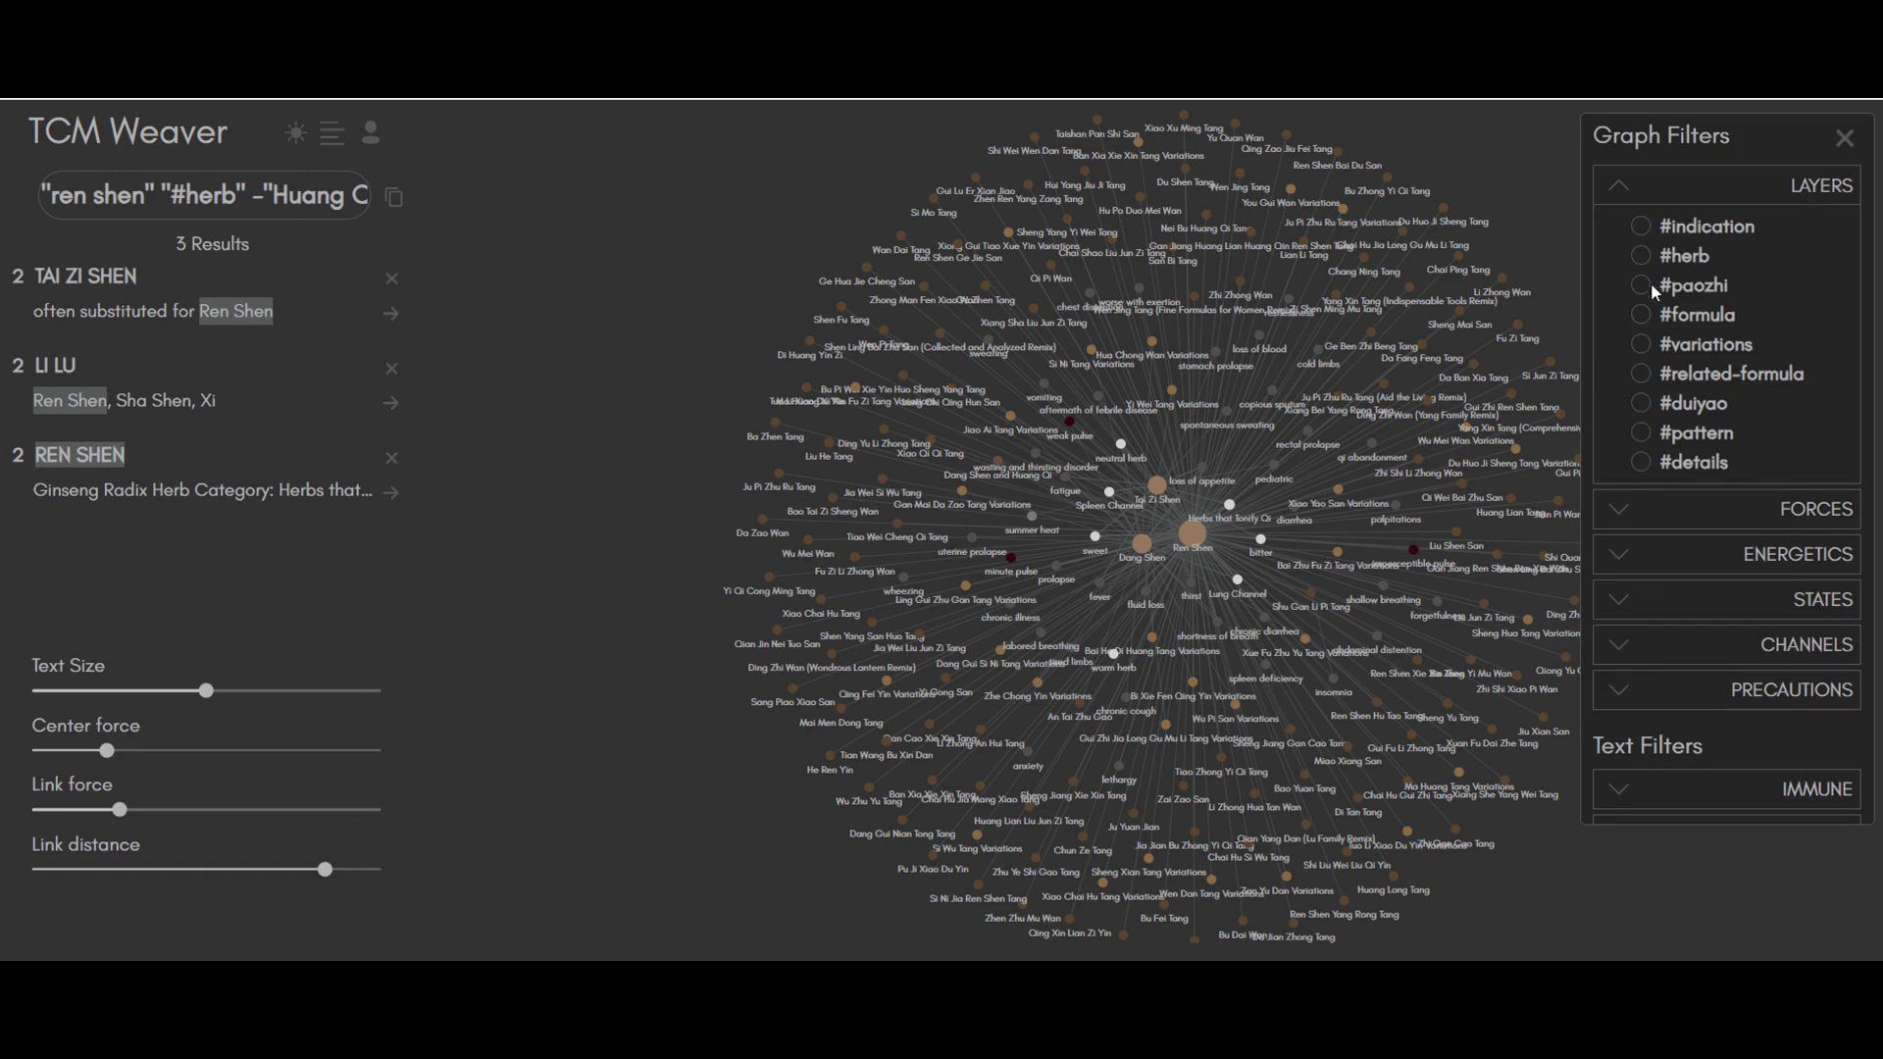
left_click(1639, 312)
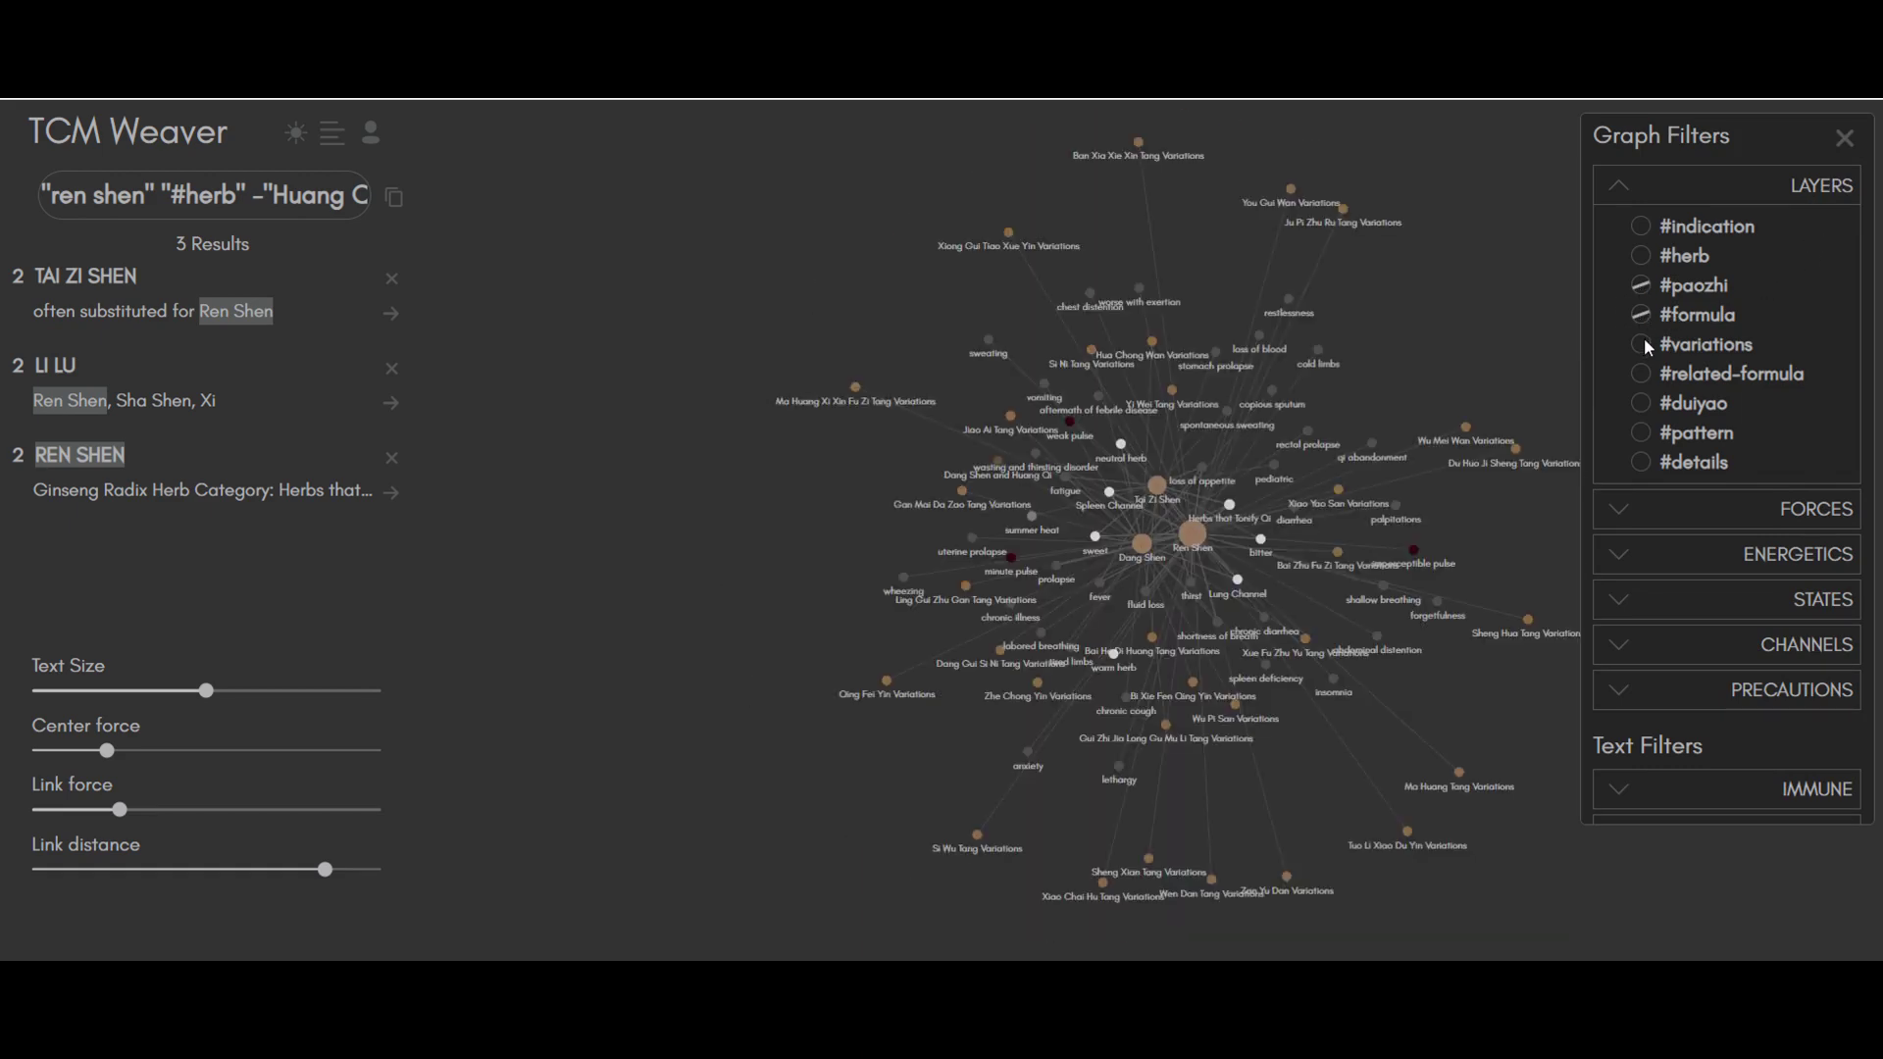
left_click(1643, 342)
left_click(1641, 373)
left_click(1640, 402)
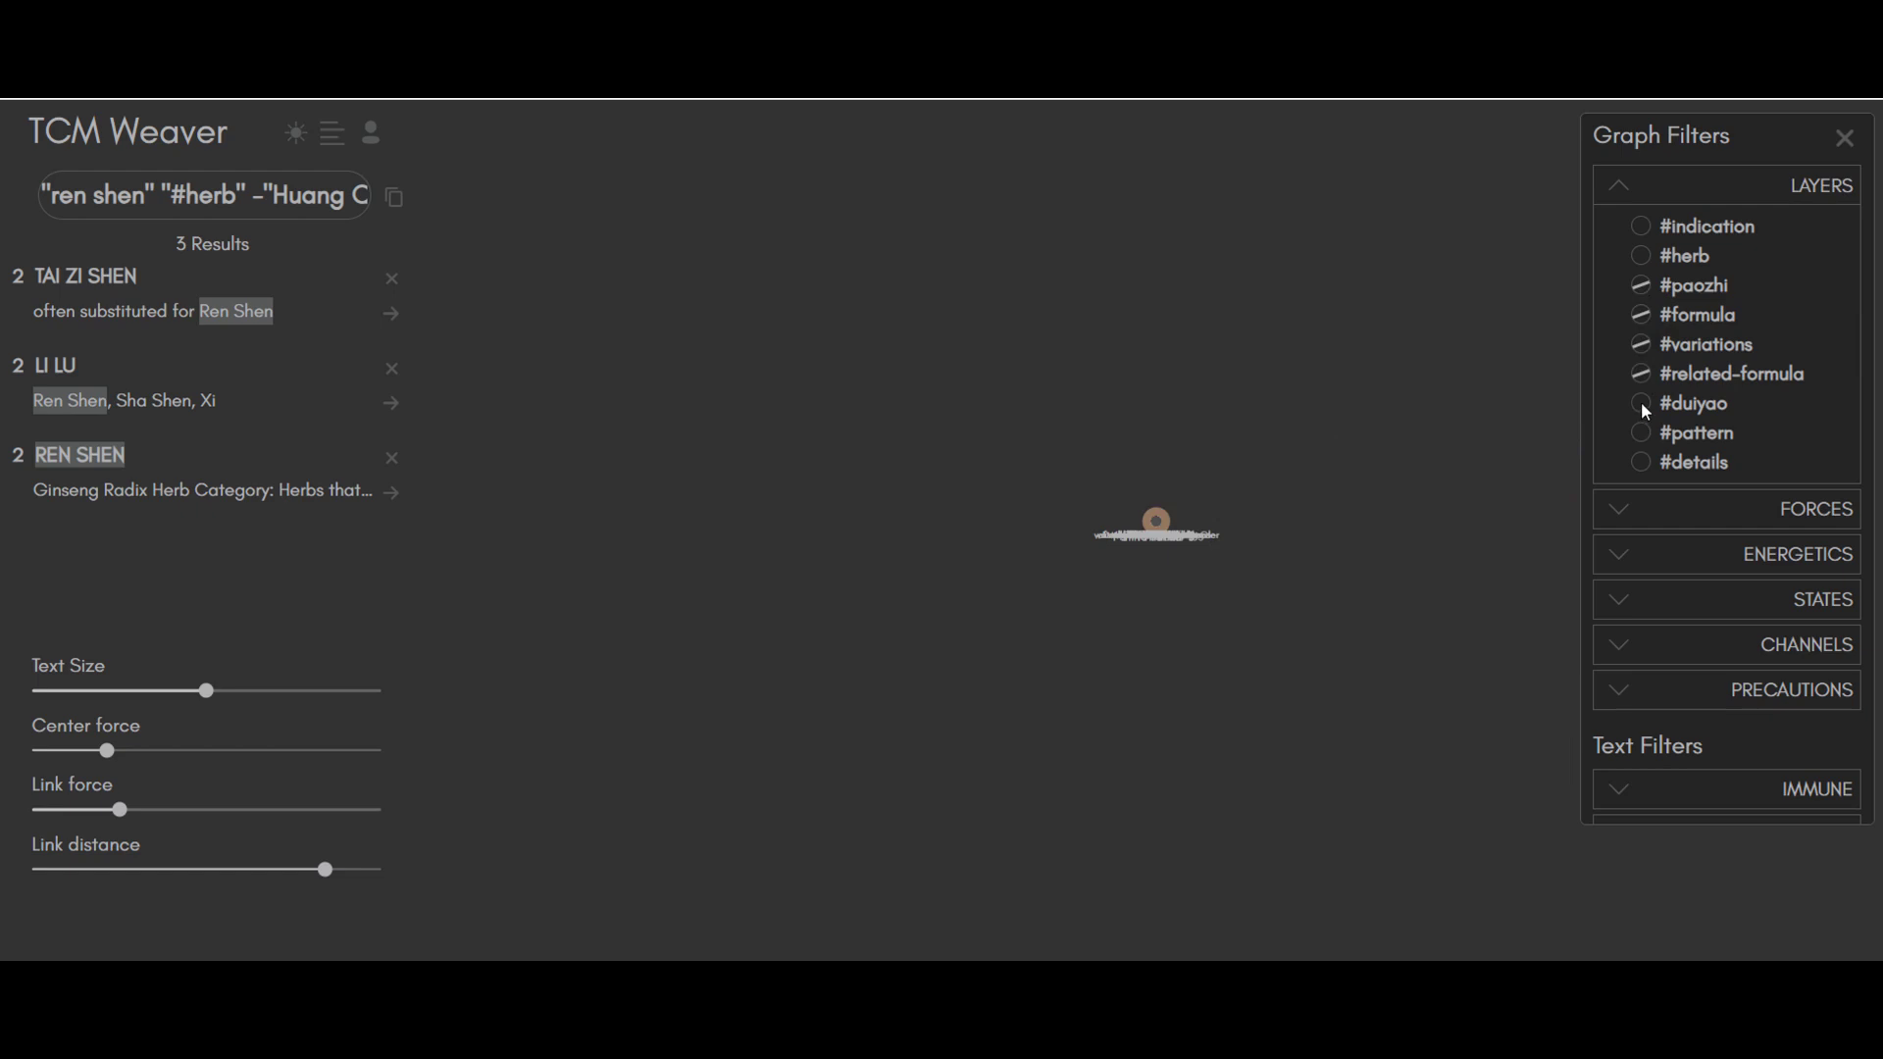
left_click(1644, 433)
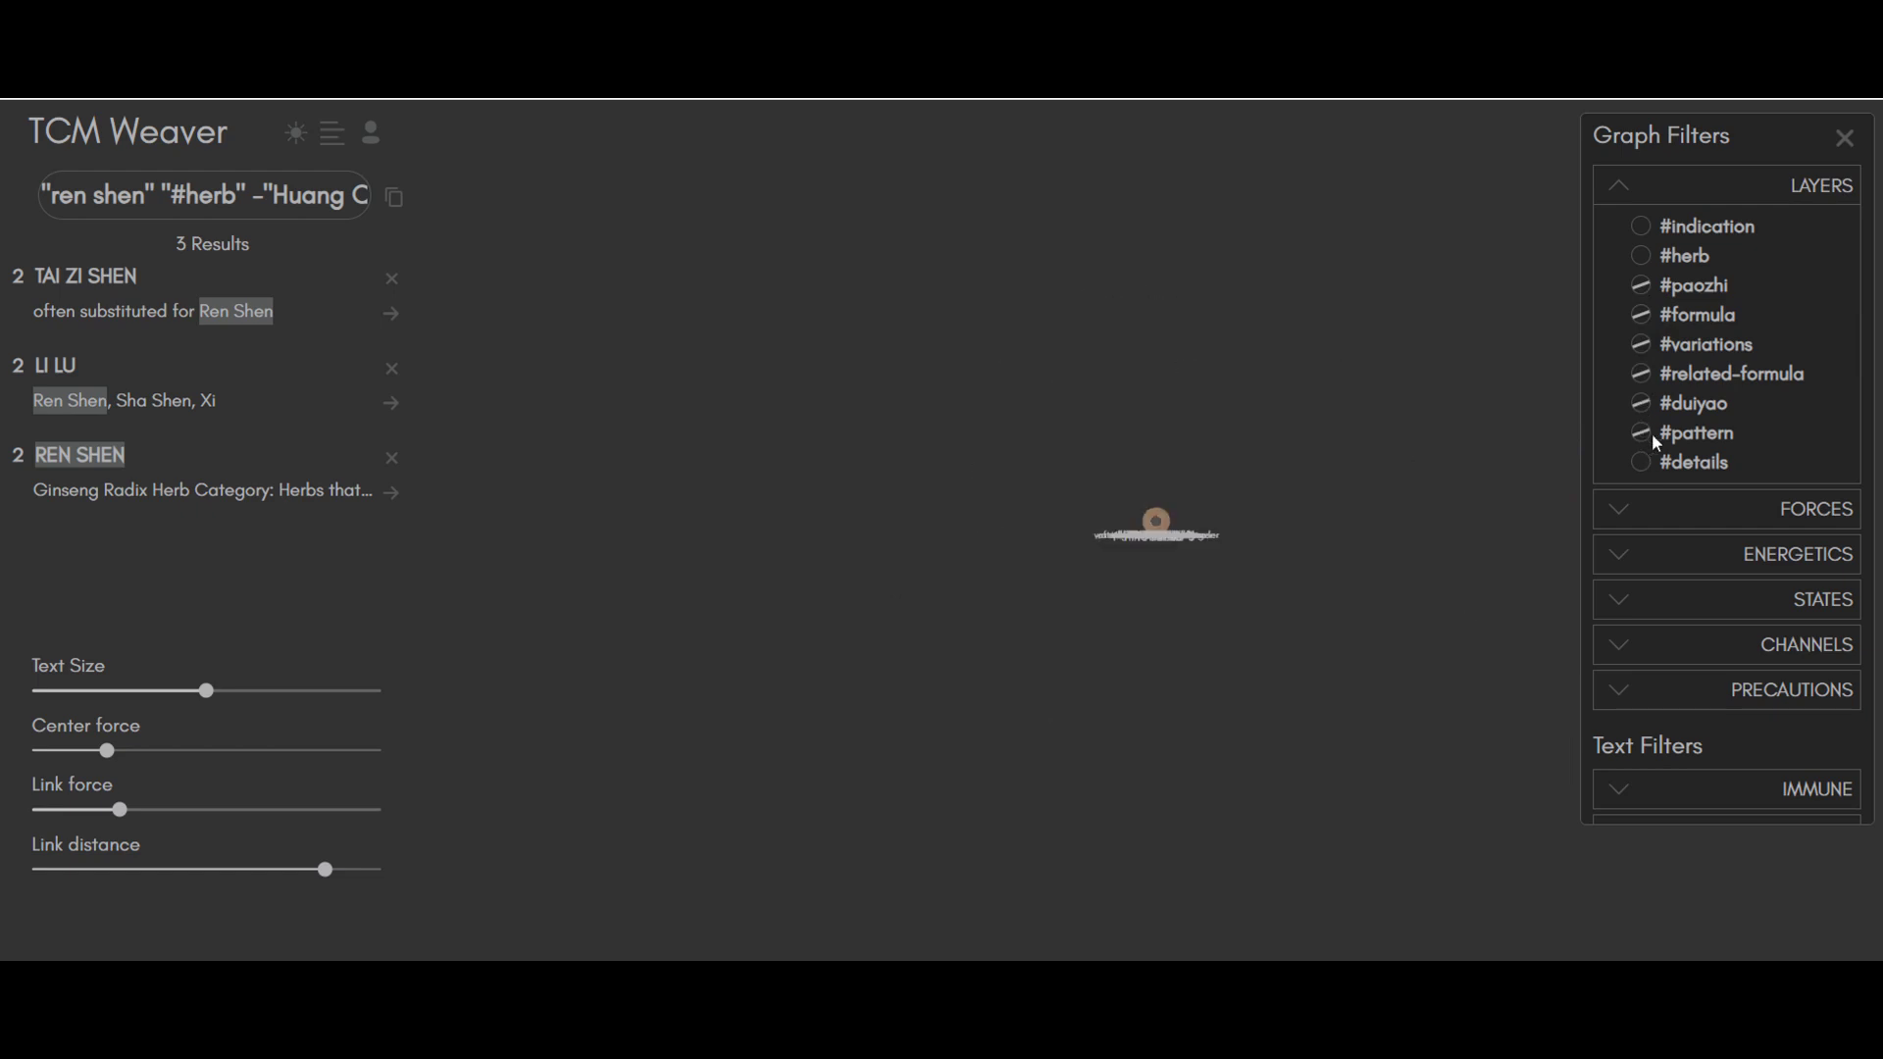
left_click(1844, 138)
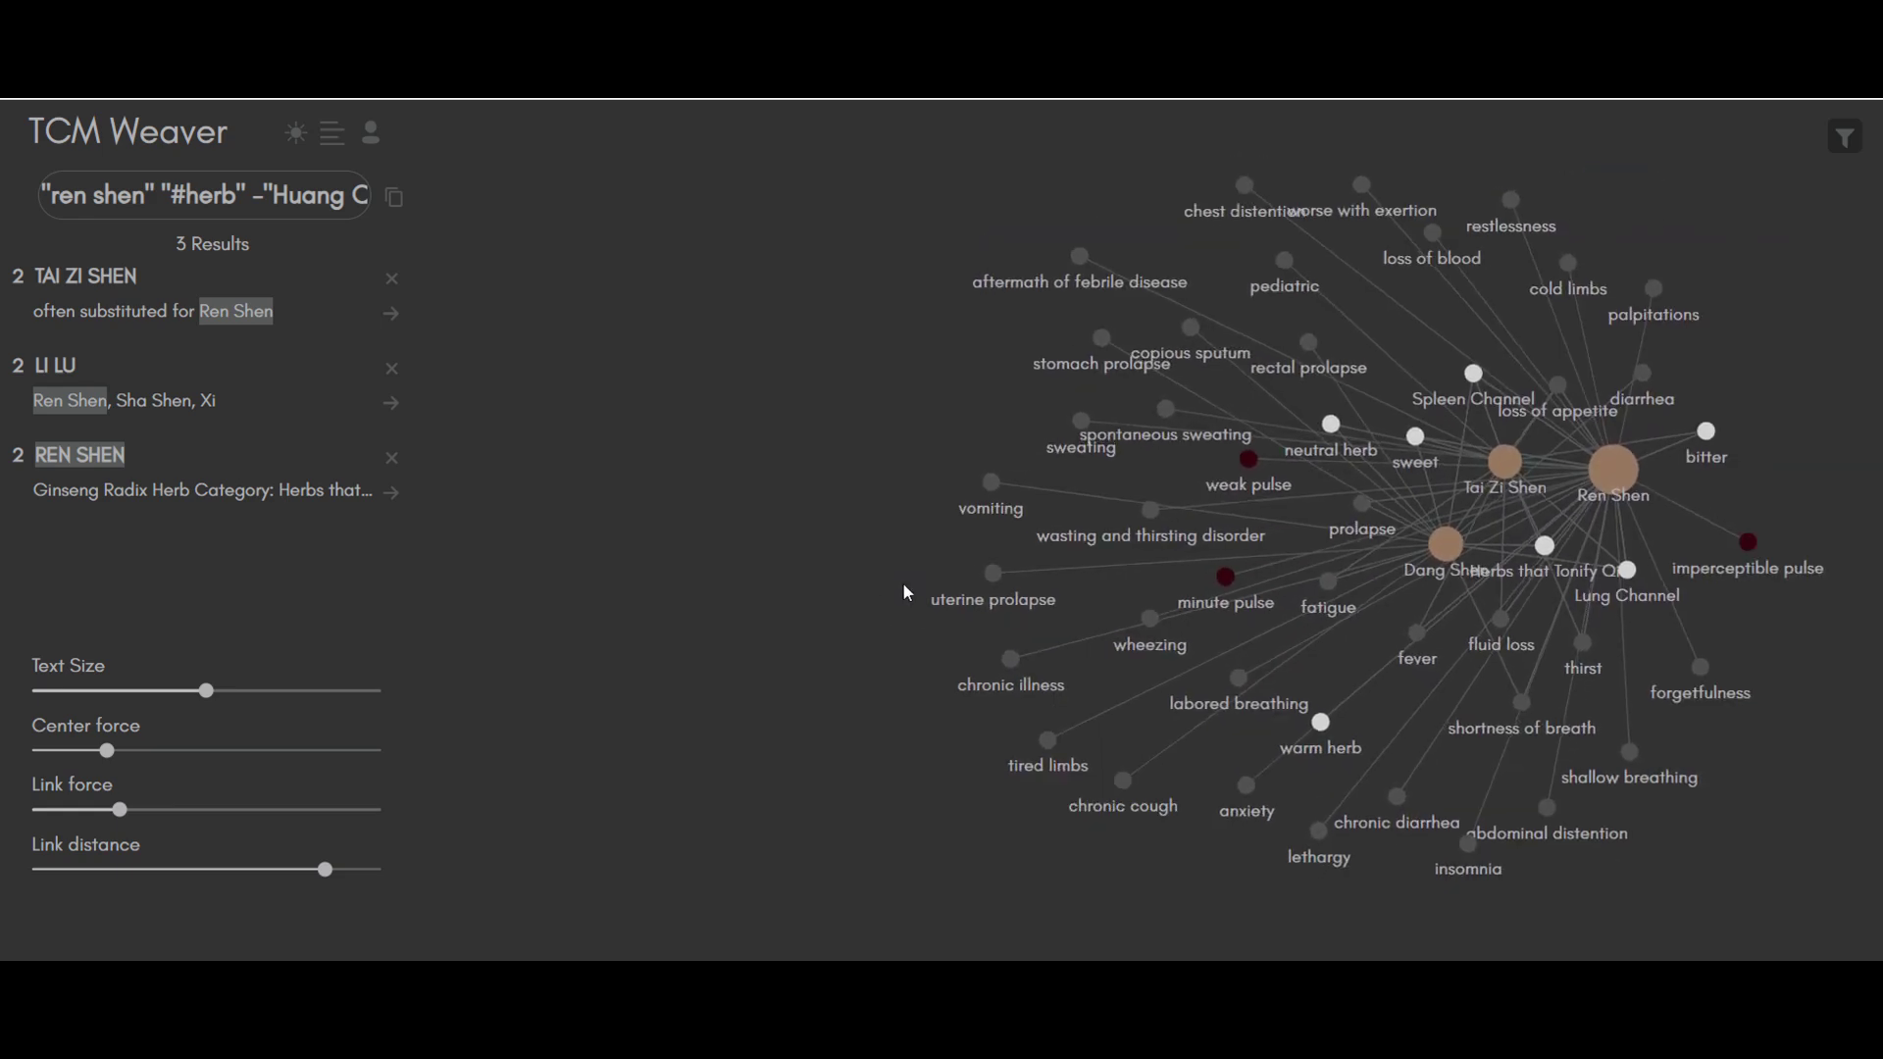
left_click_drag(1445, 543, 983, 565)
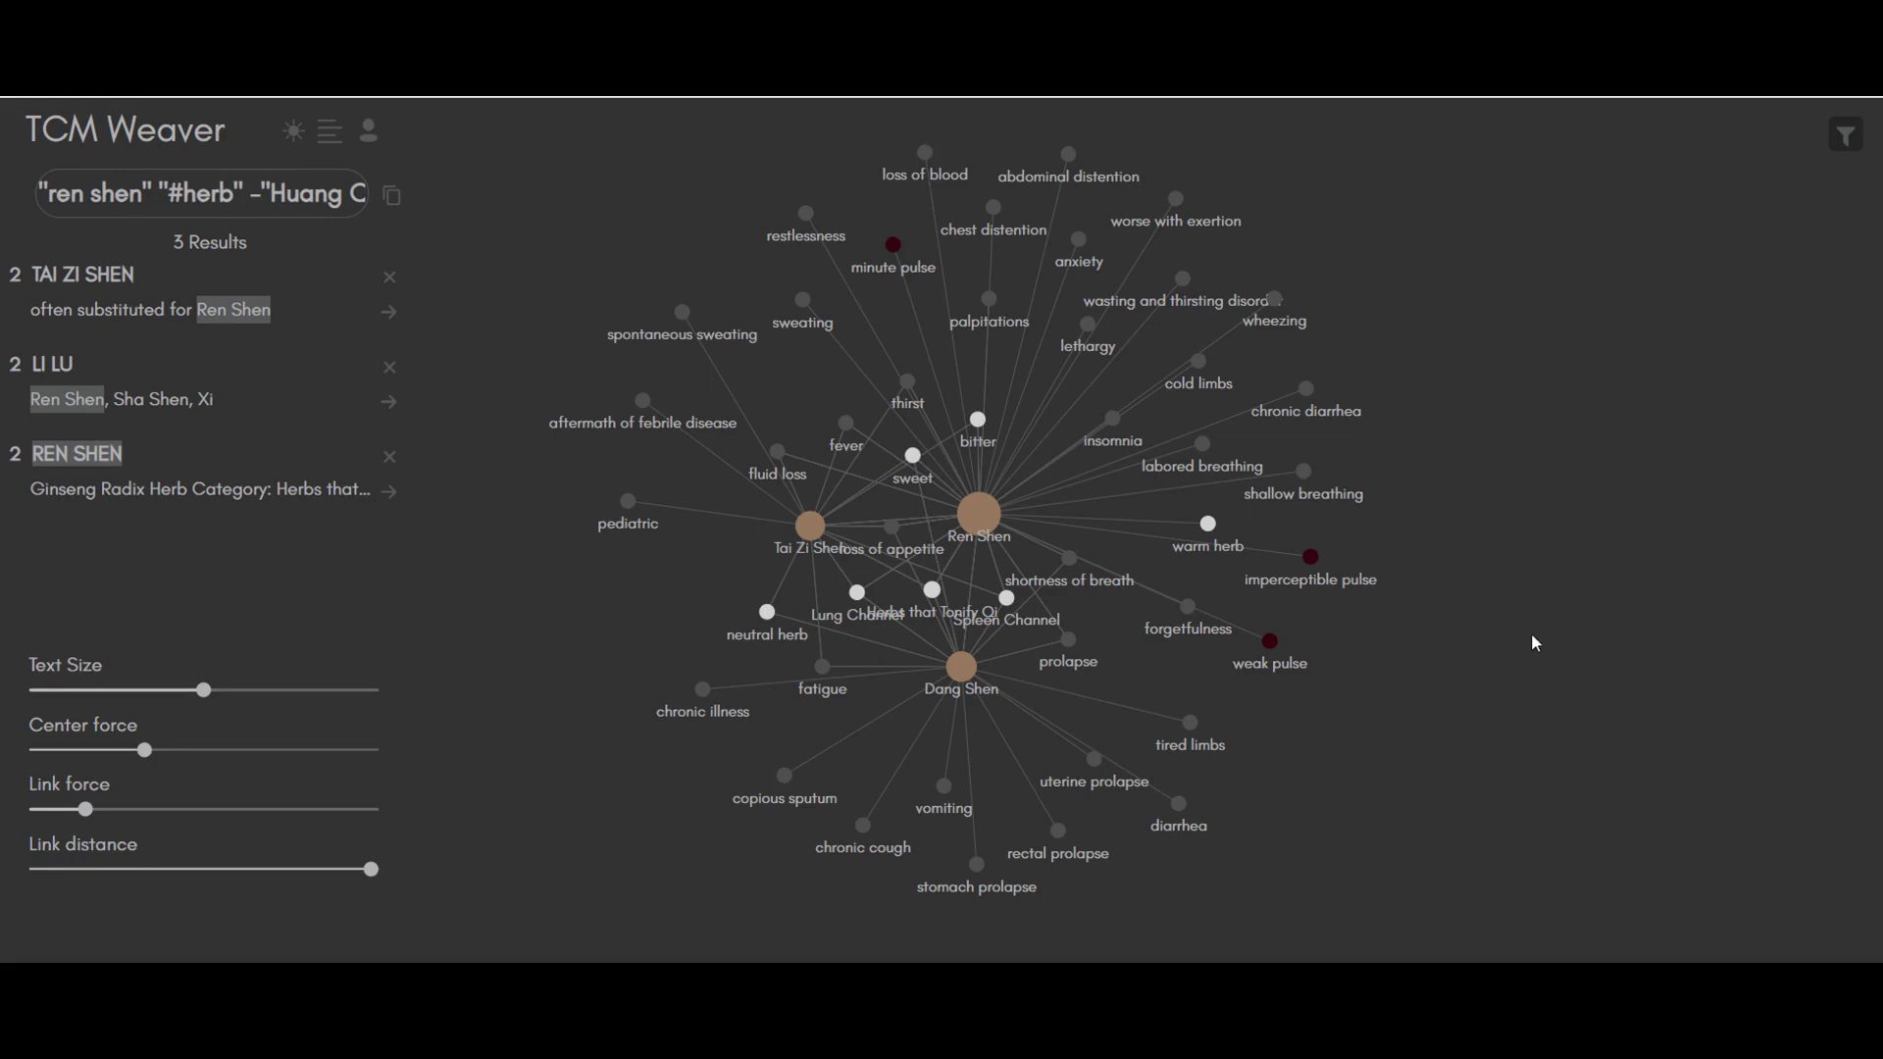
Remove the nodes shared by all three herbs: Herbs that Tonify Qi, sweet, loss of appetite, Lung Channel and Spleen Channel
left_click(933, 592)
left_click(908, 555)
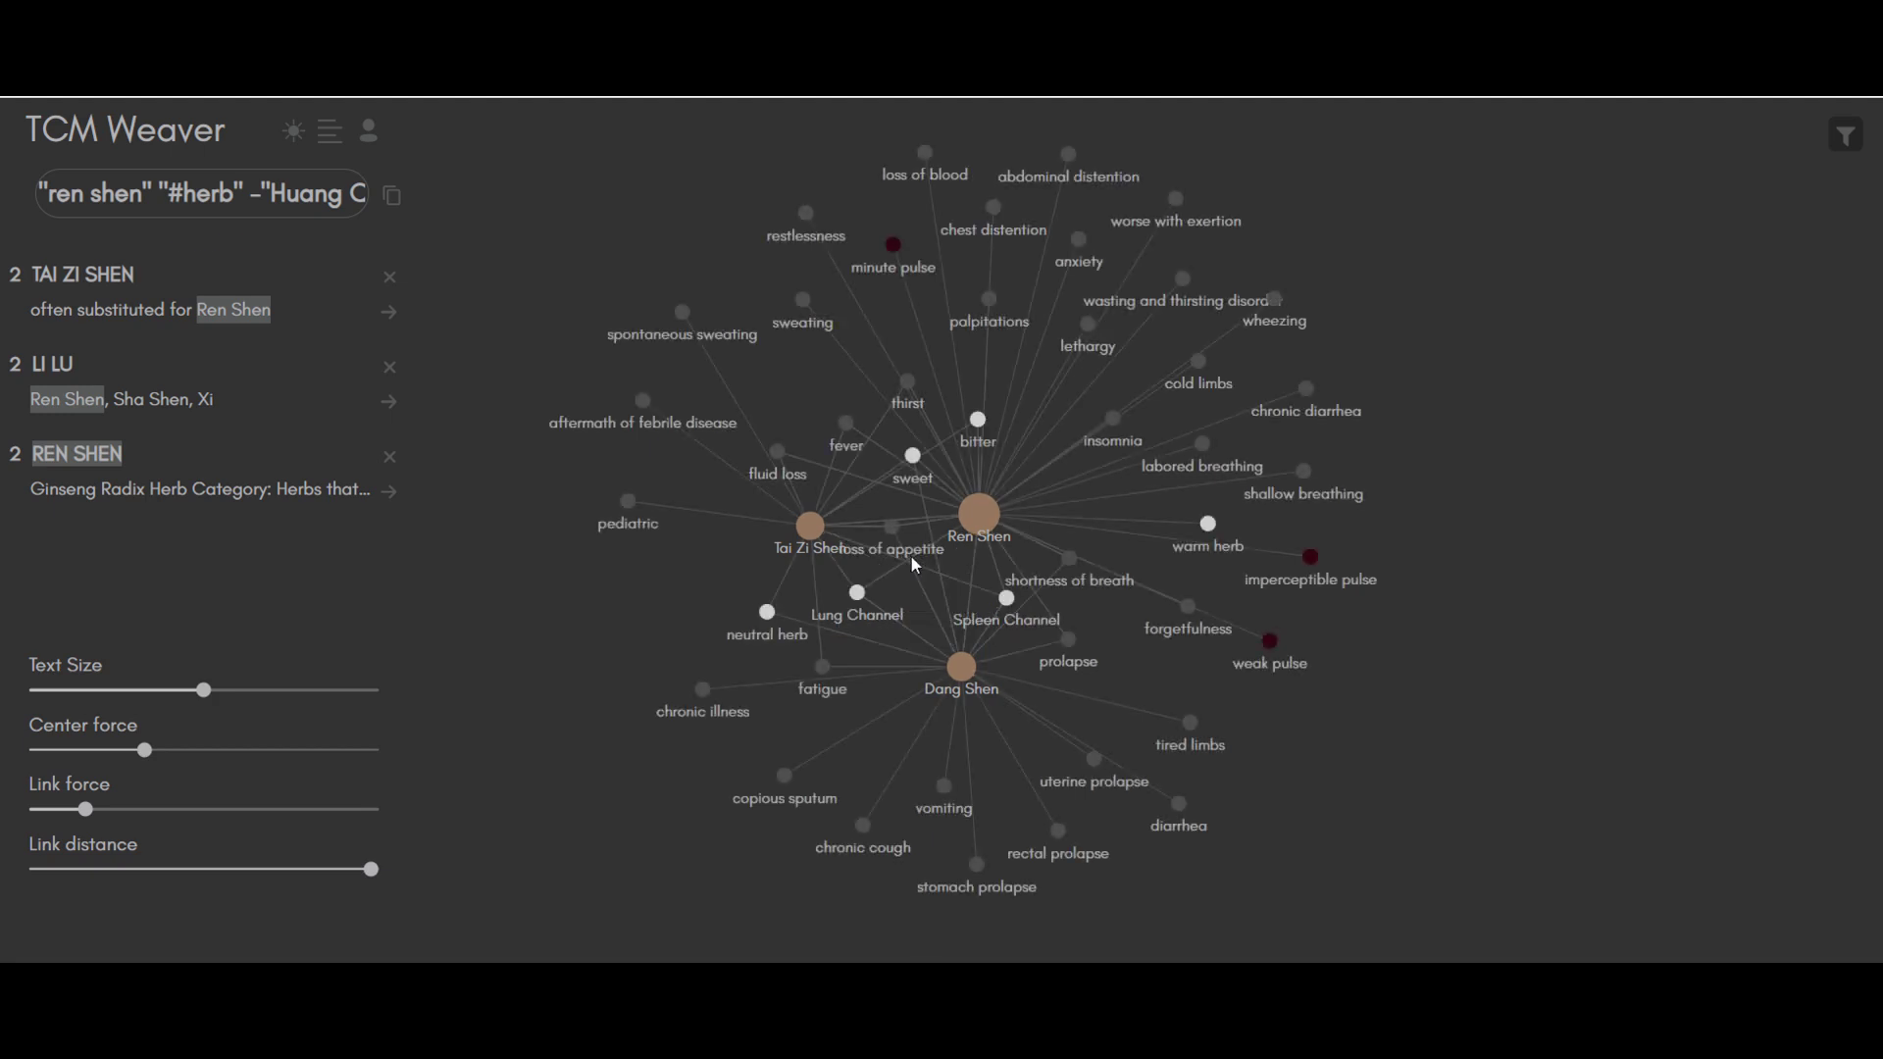
left_click(912, 458)
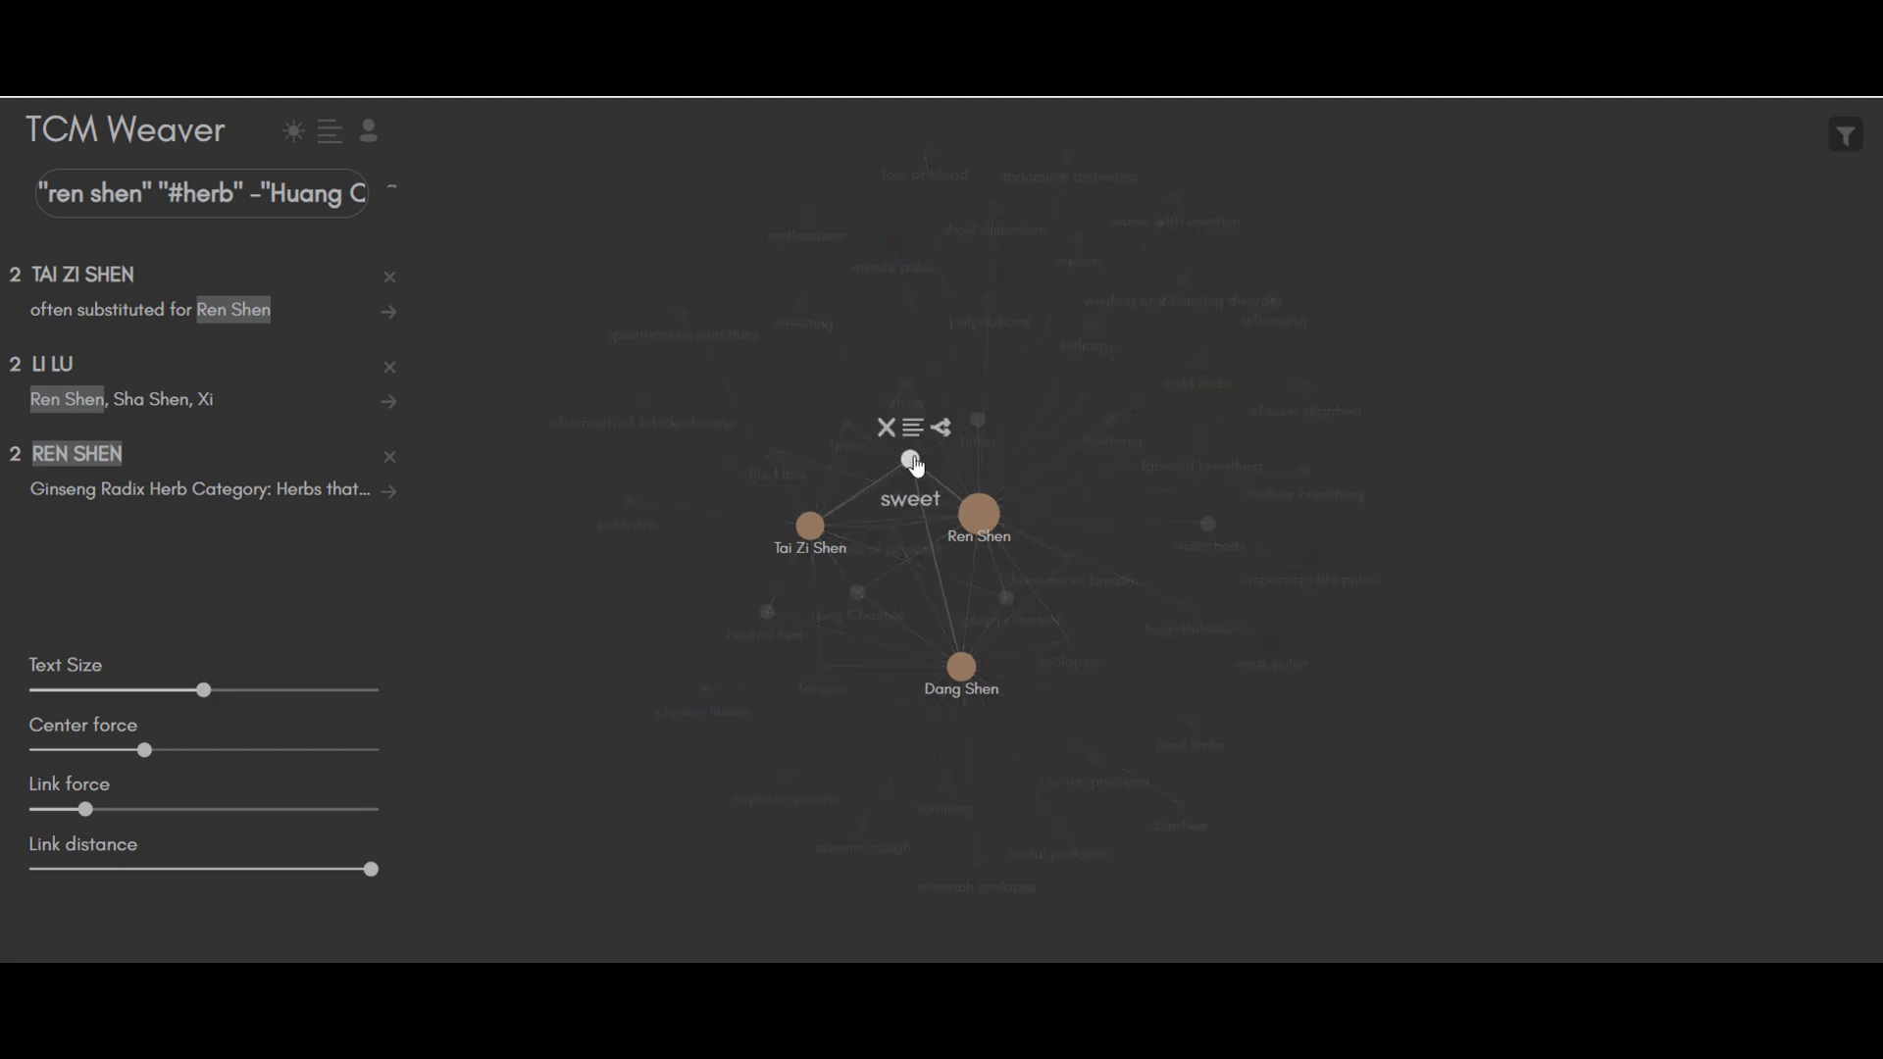
left_click(885, 423)
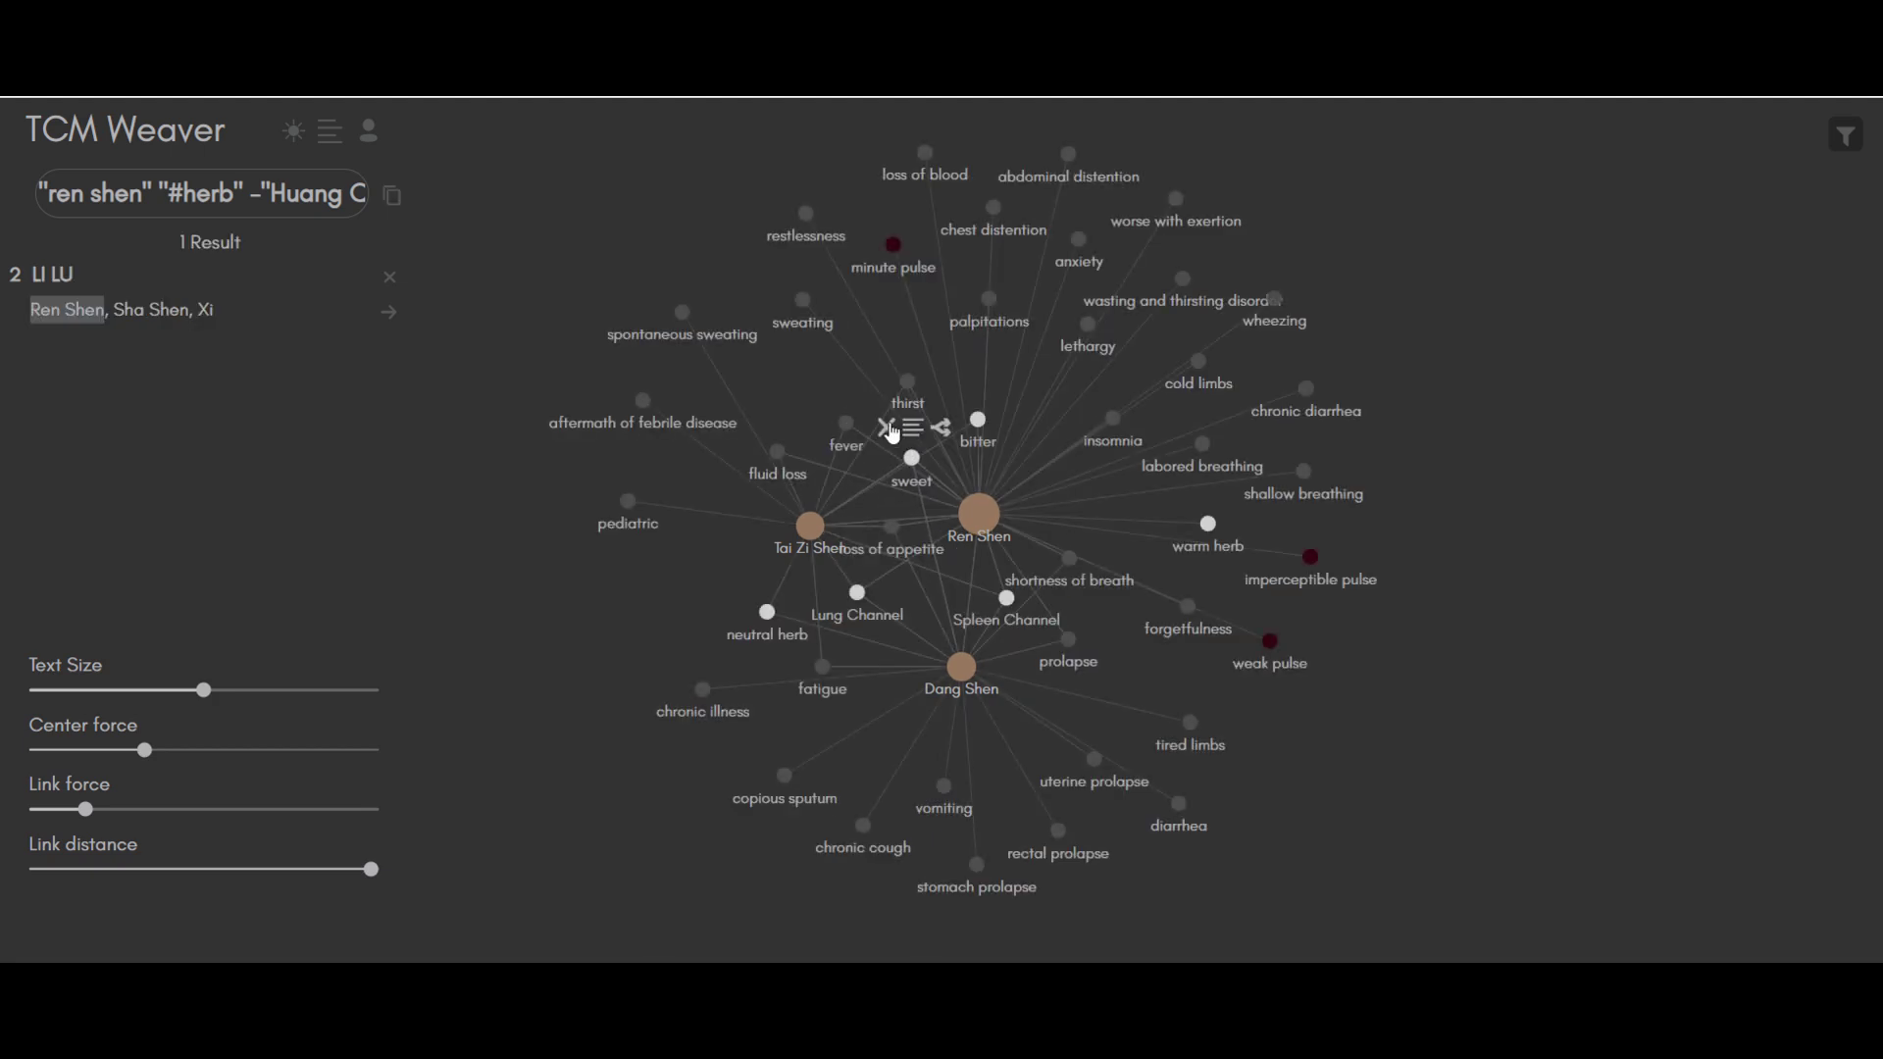
left_click(896, 537)
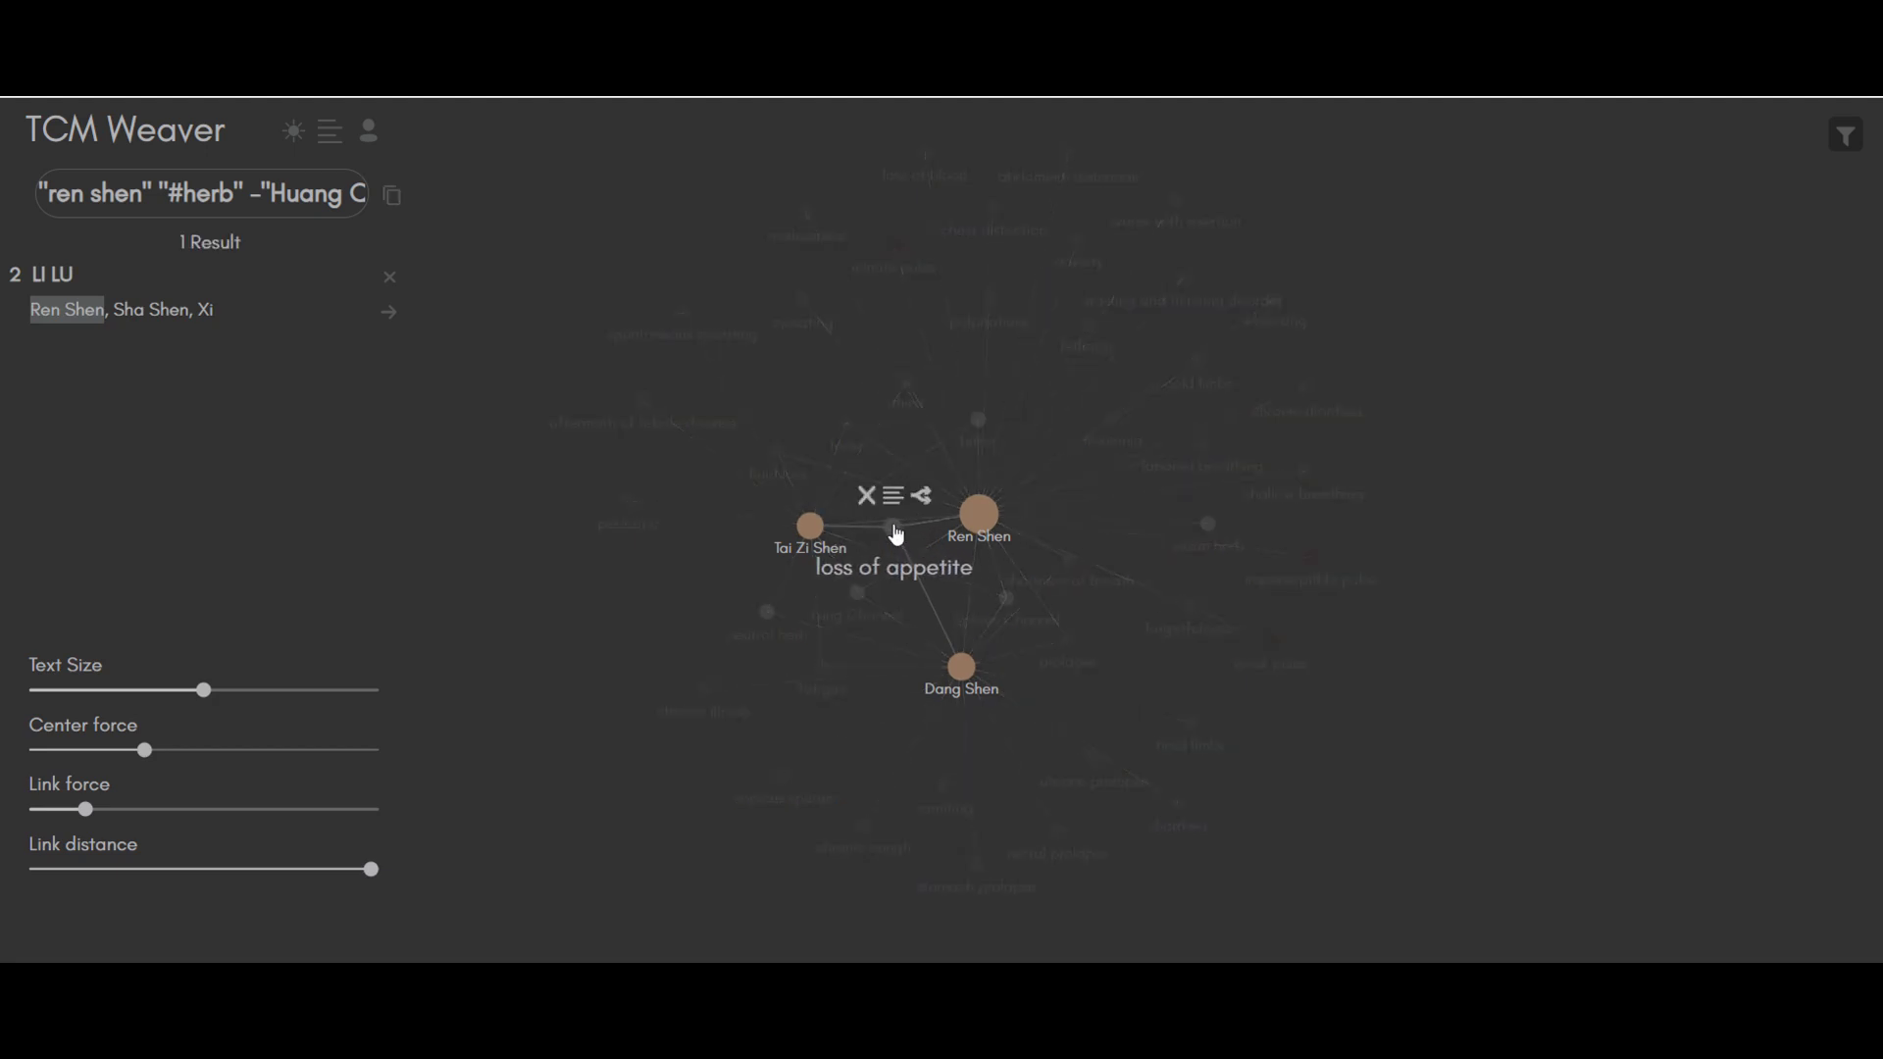
left_click(868, 491)
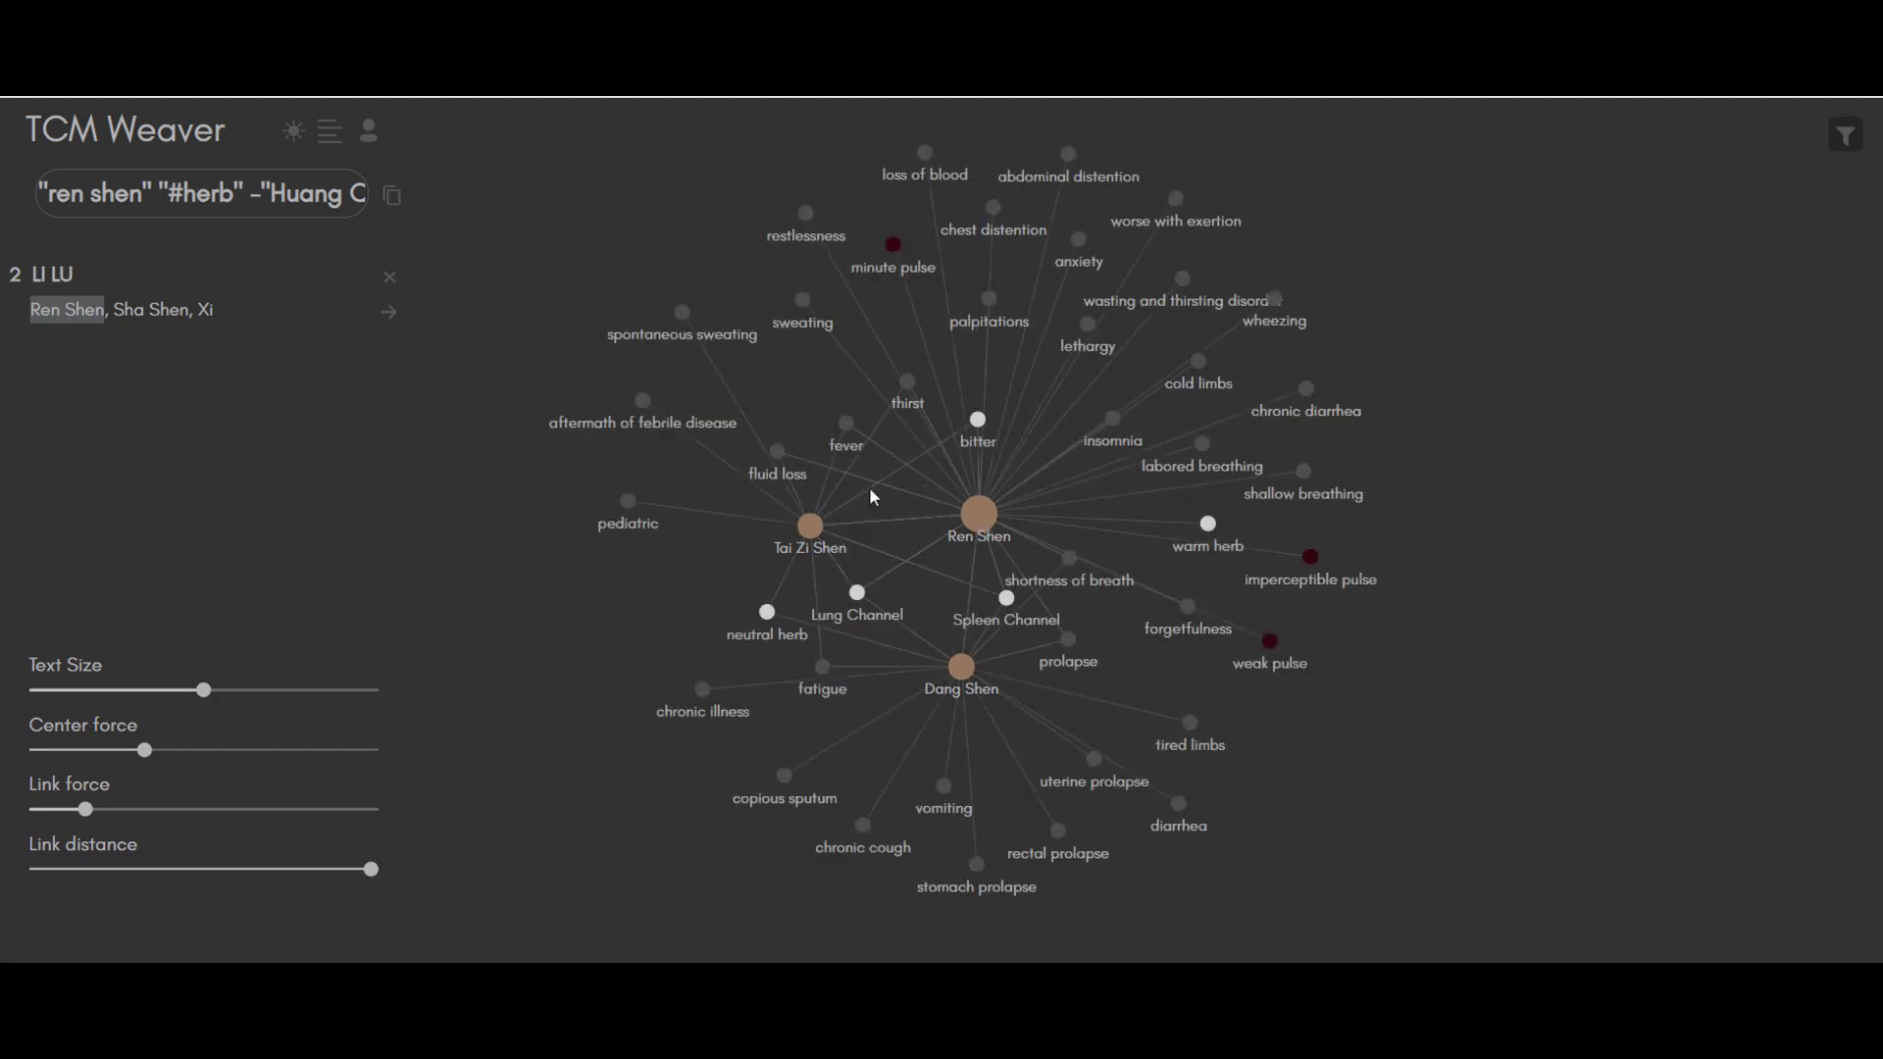
left_click(863, 603)
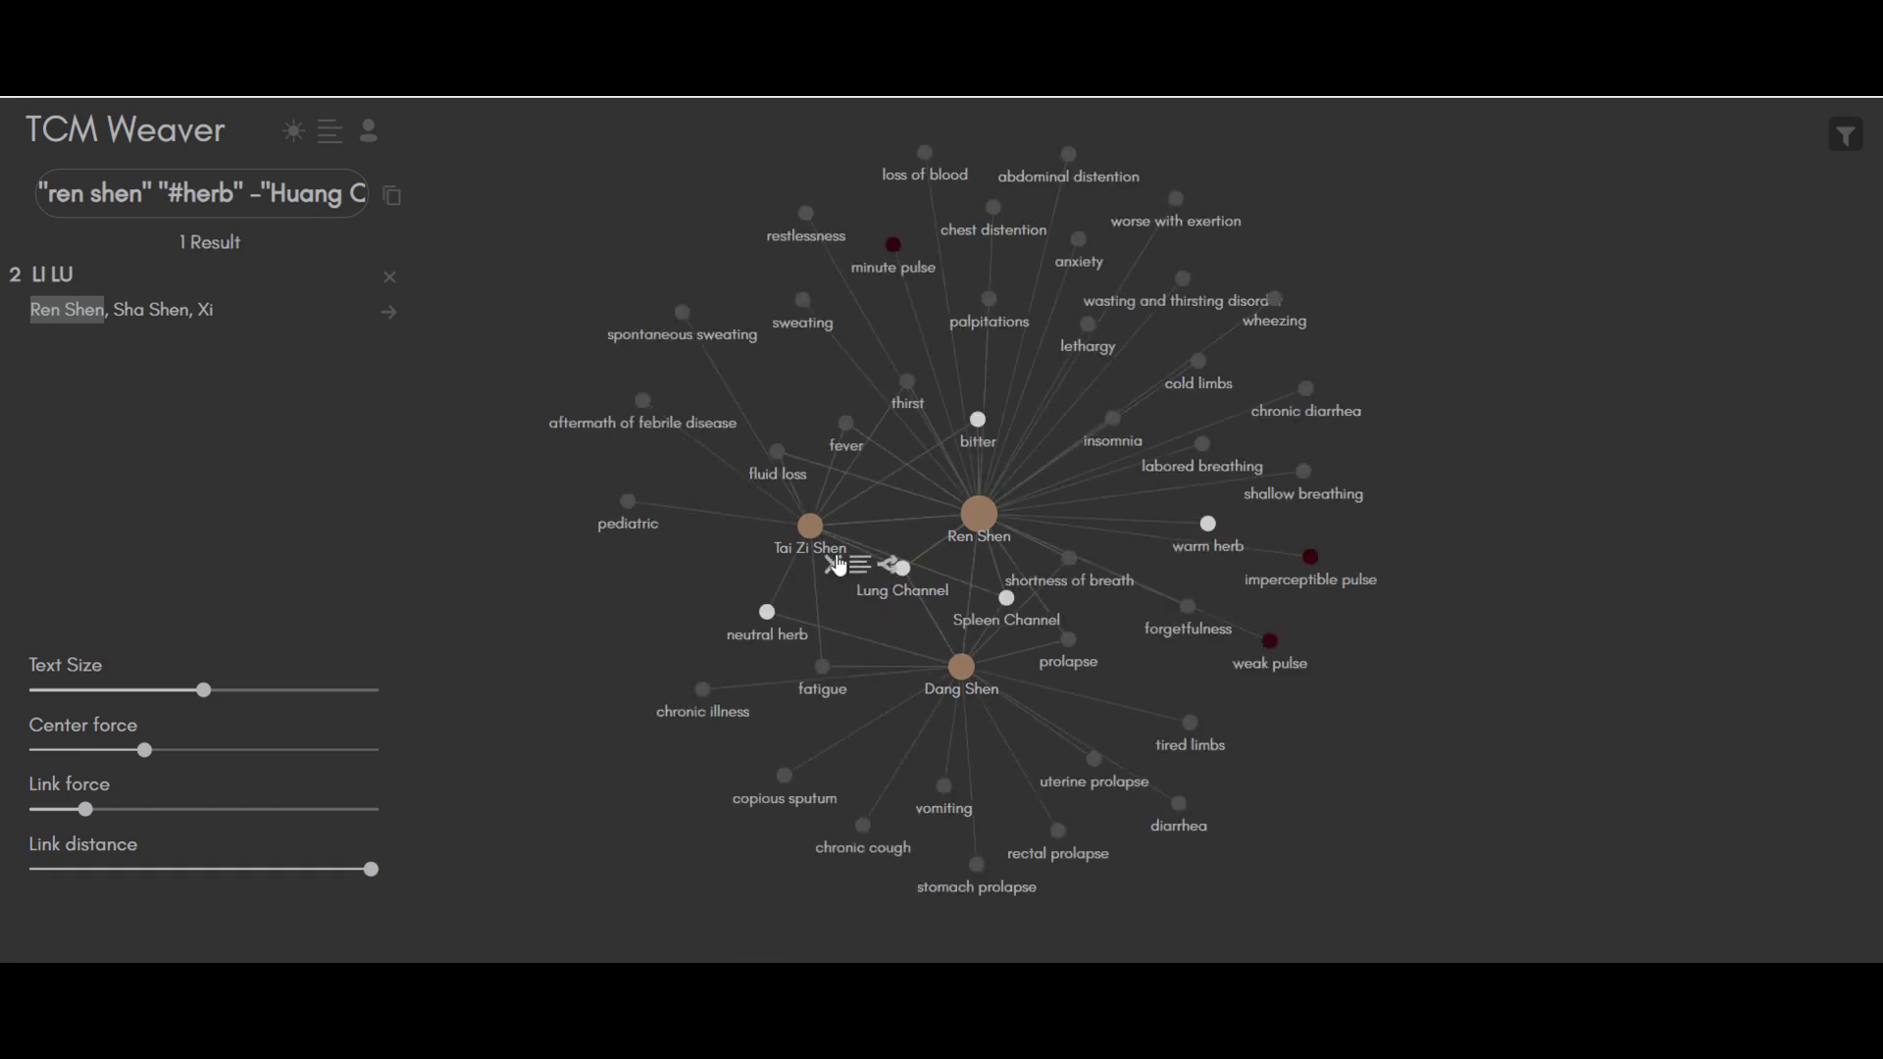
left_click(839, 565)
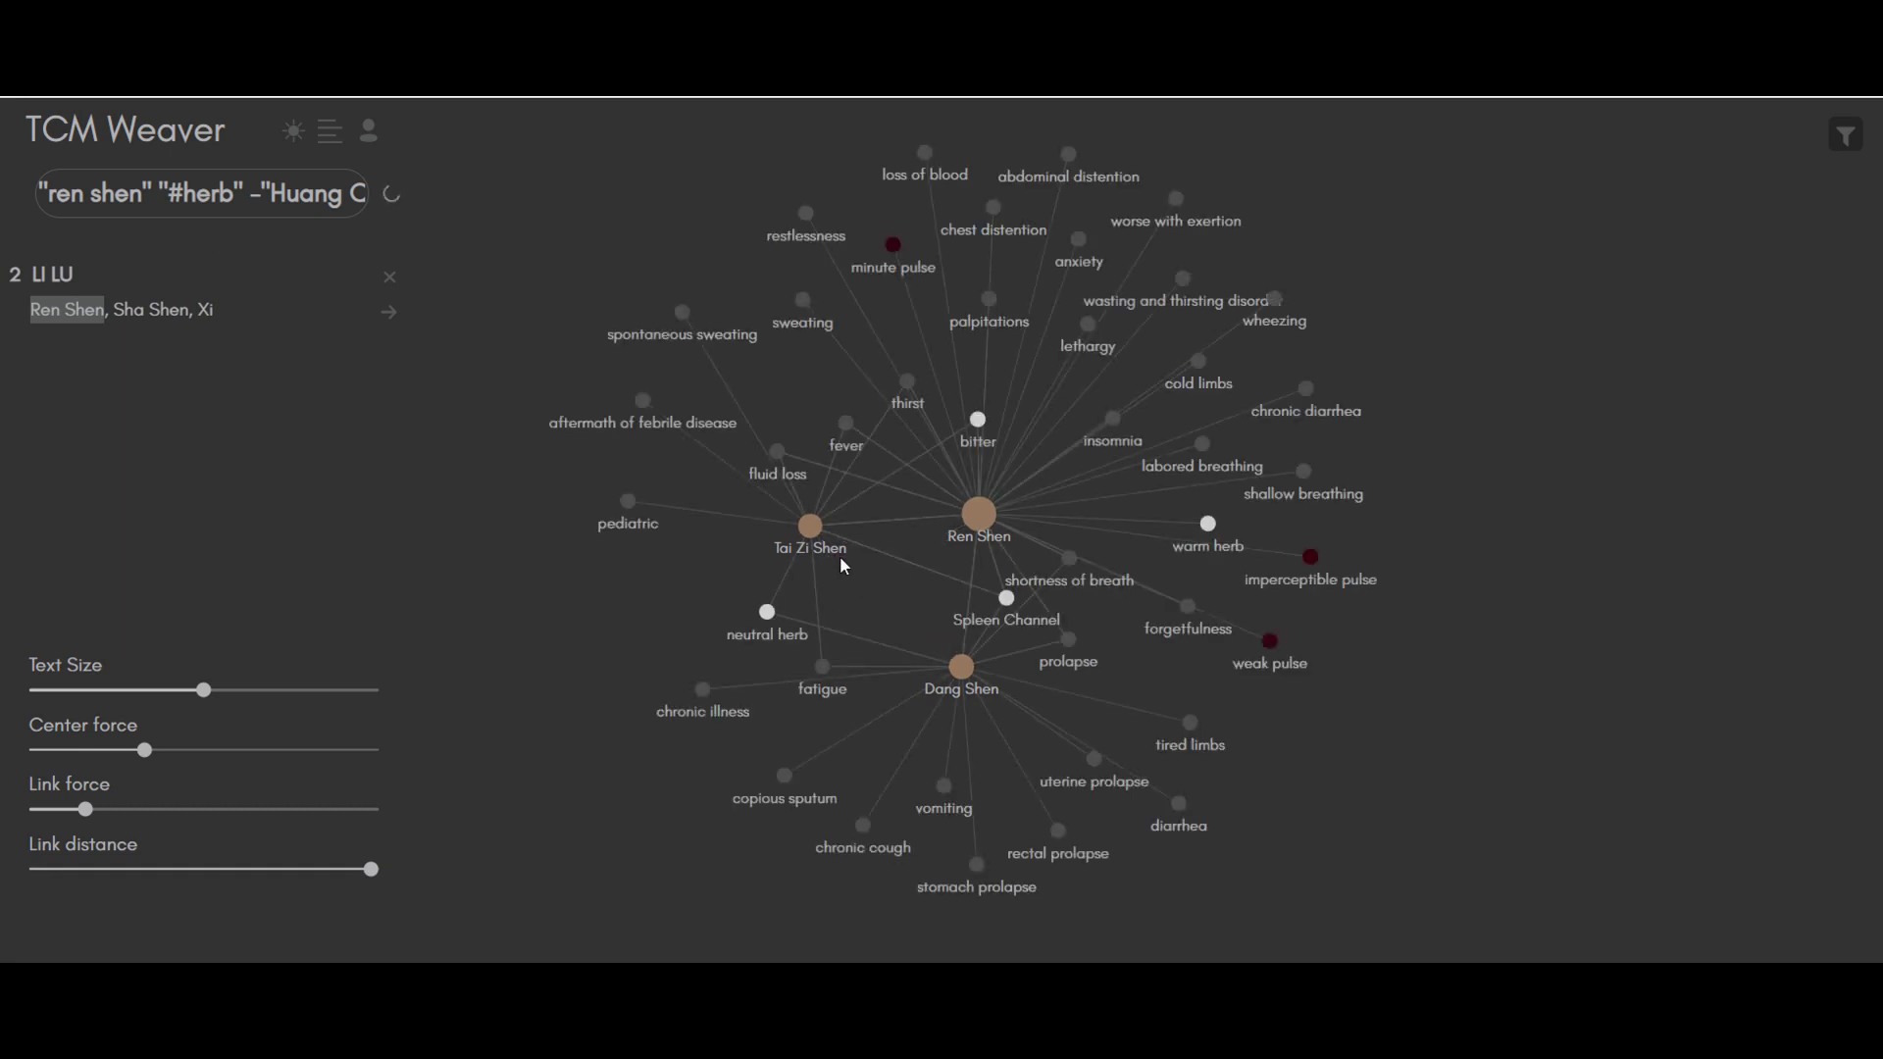
left_click(1007, 601)
left_click(973, 563)
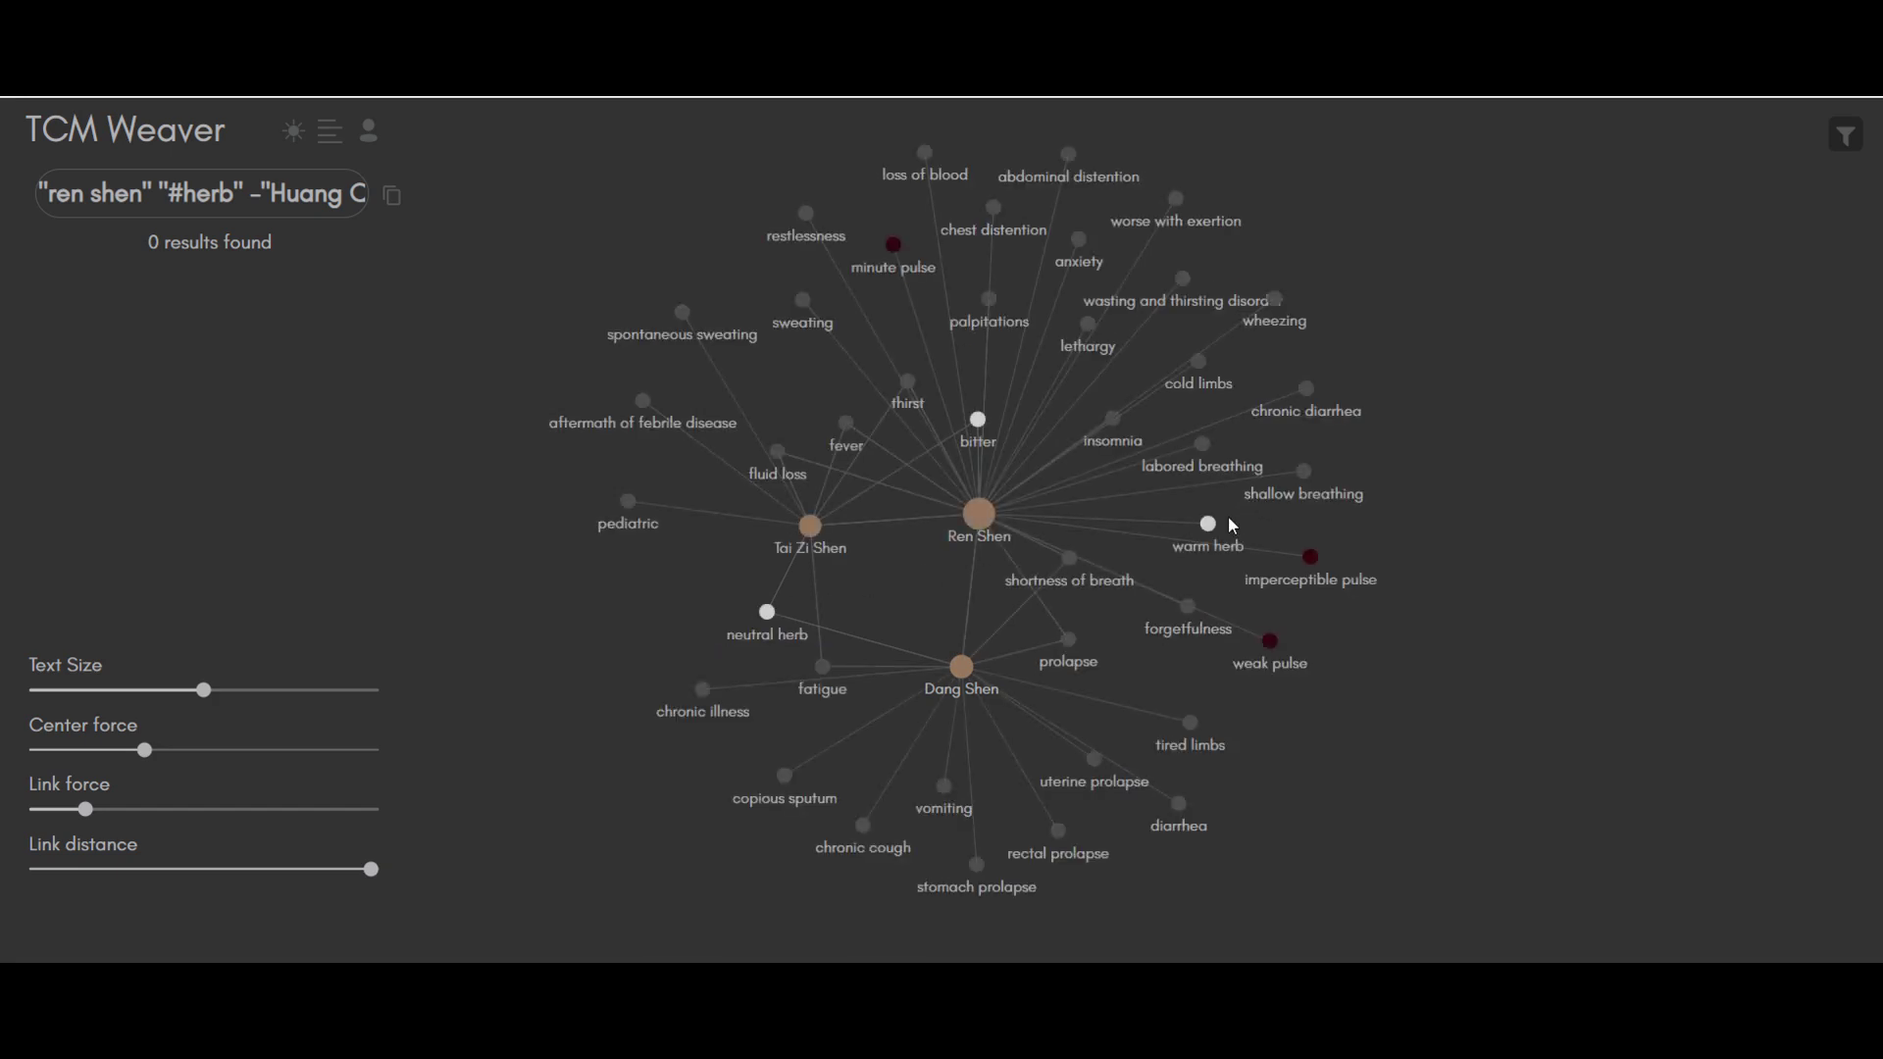
Remove the neutral herb and fatigue nodes that link Tai Zi Shen with Dang Shen
left_click(767, 615)
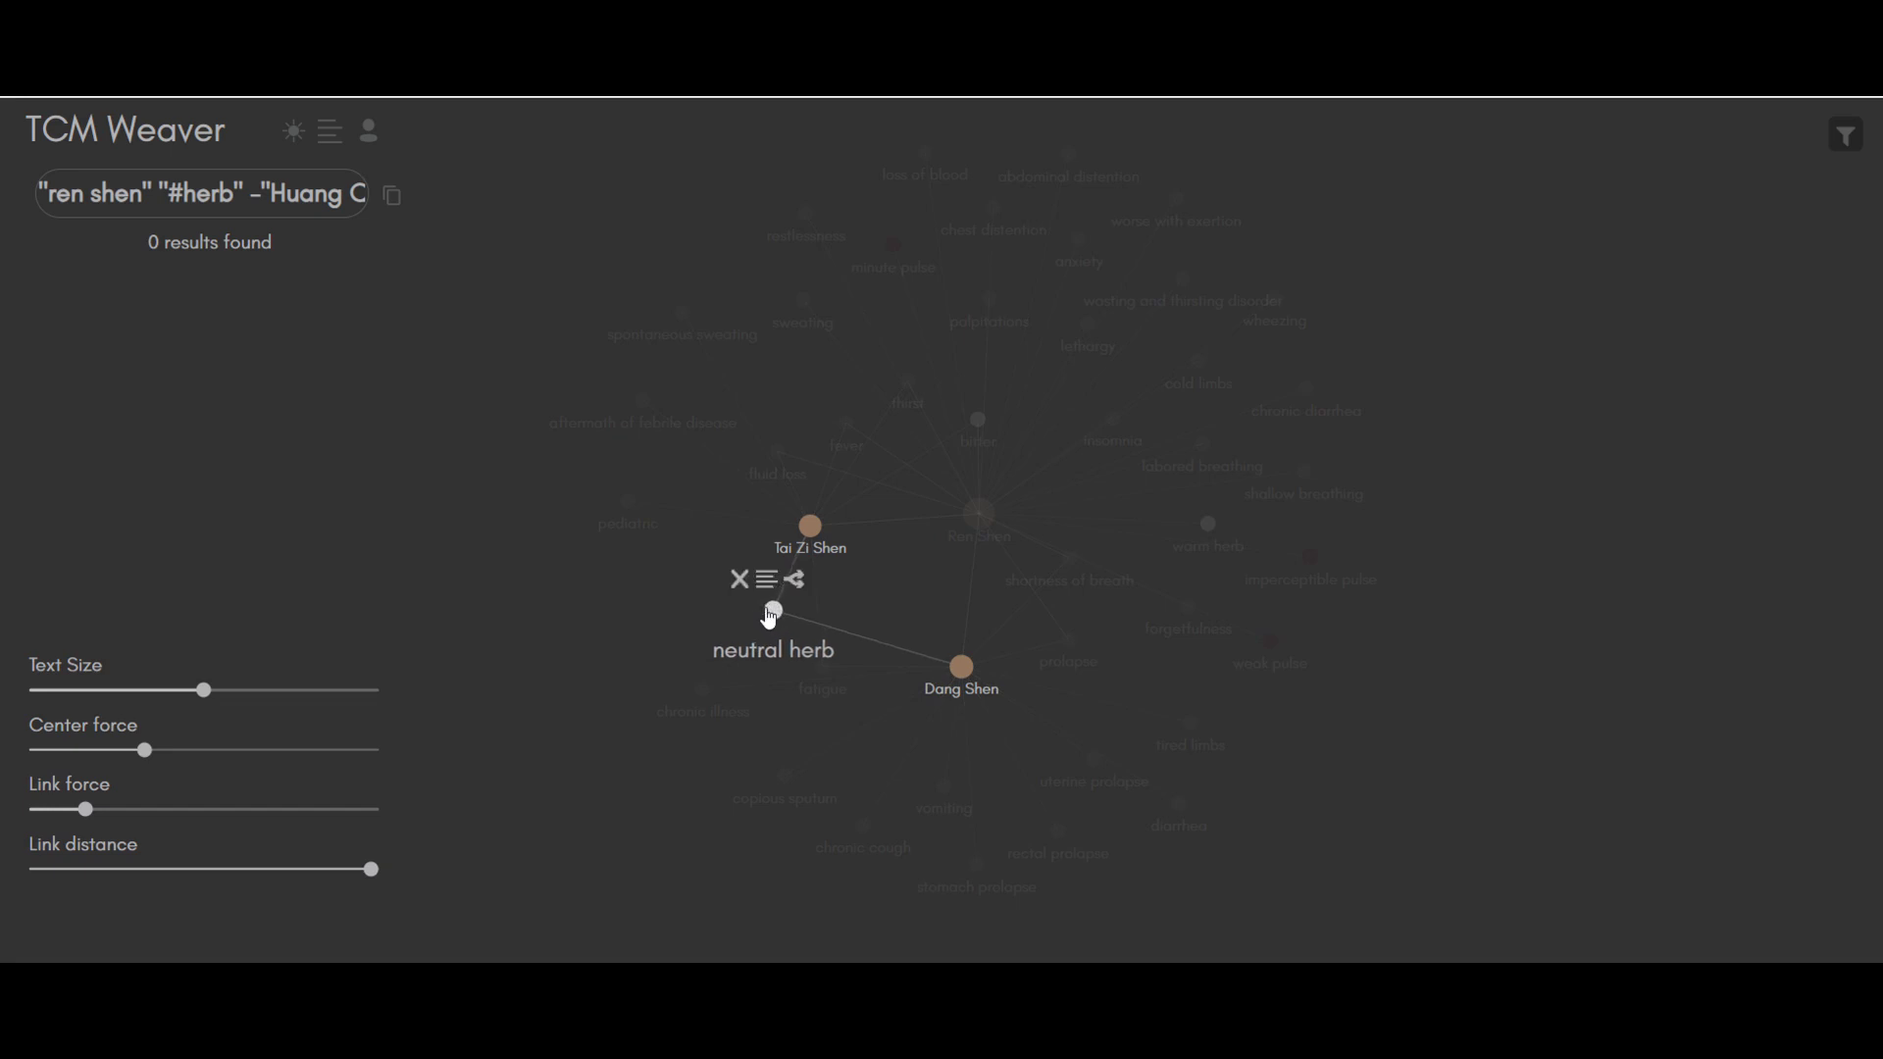
left_click(740, 581)
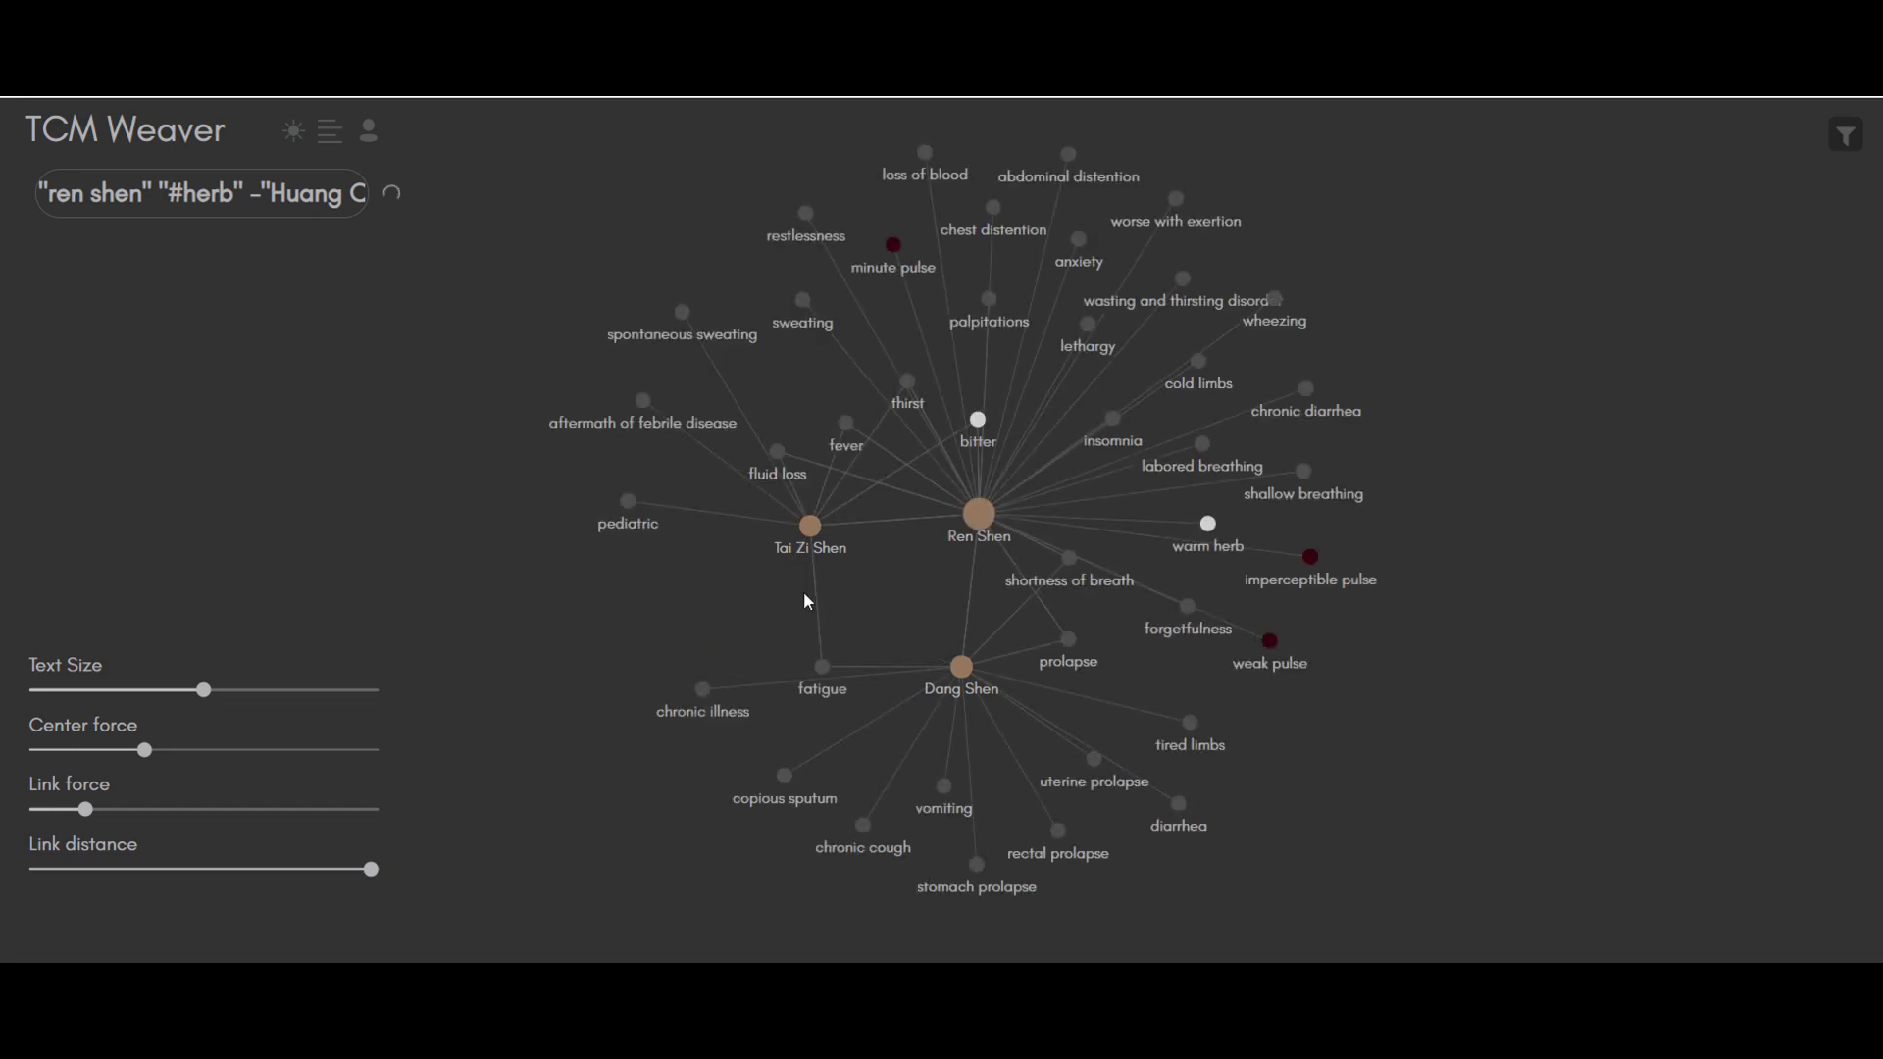
left_click(825, 673)
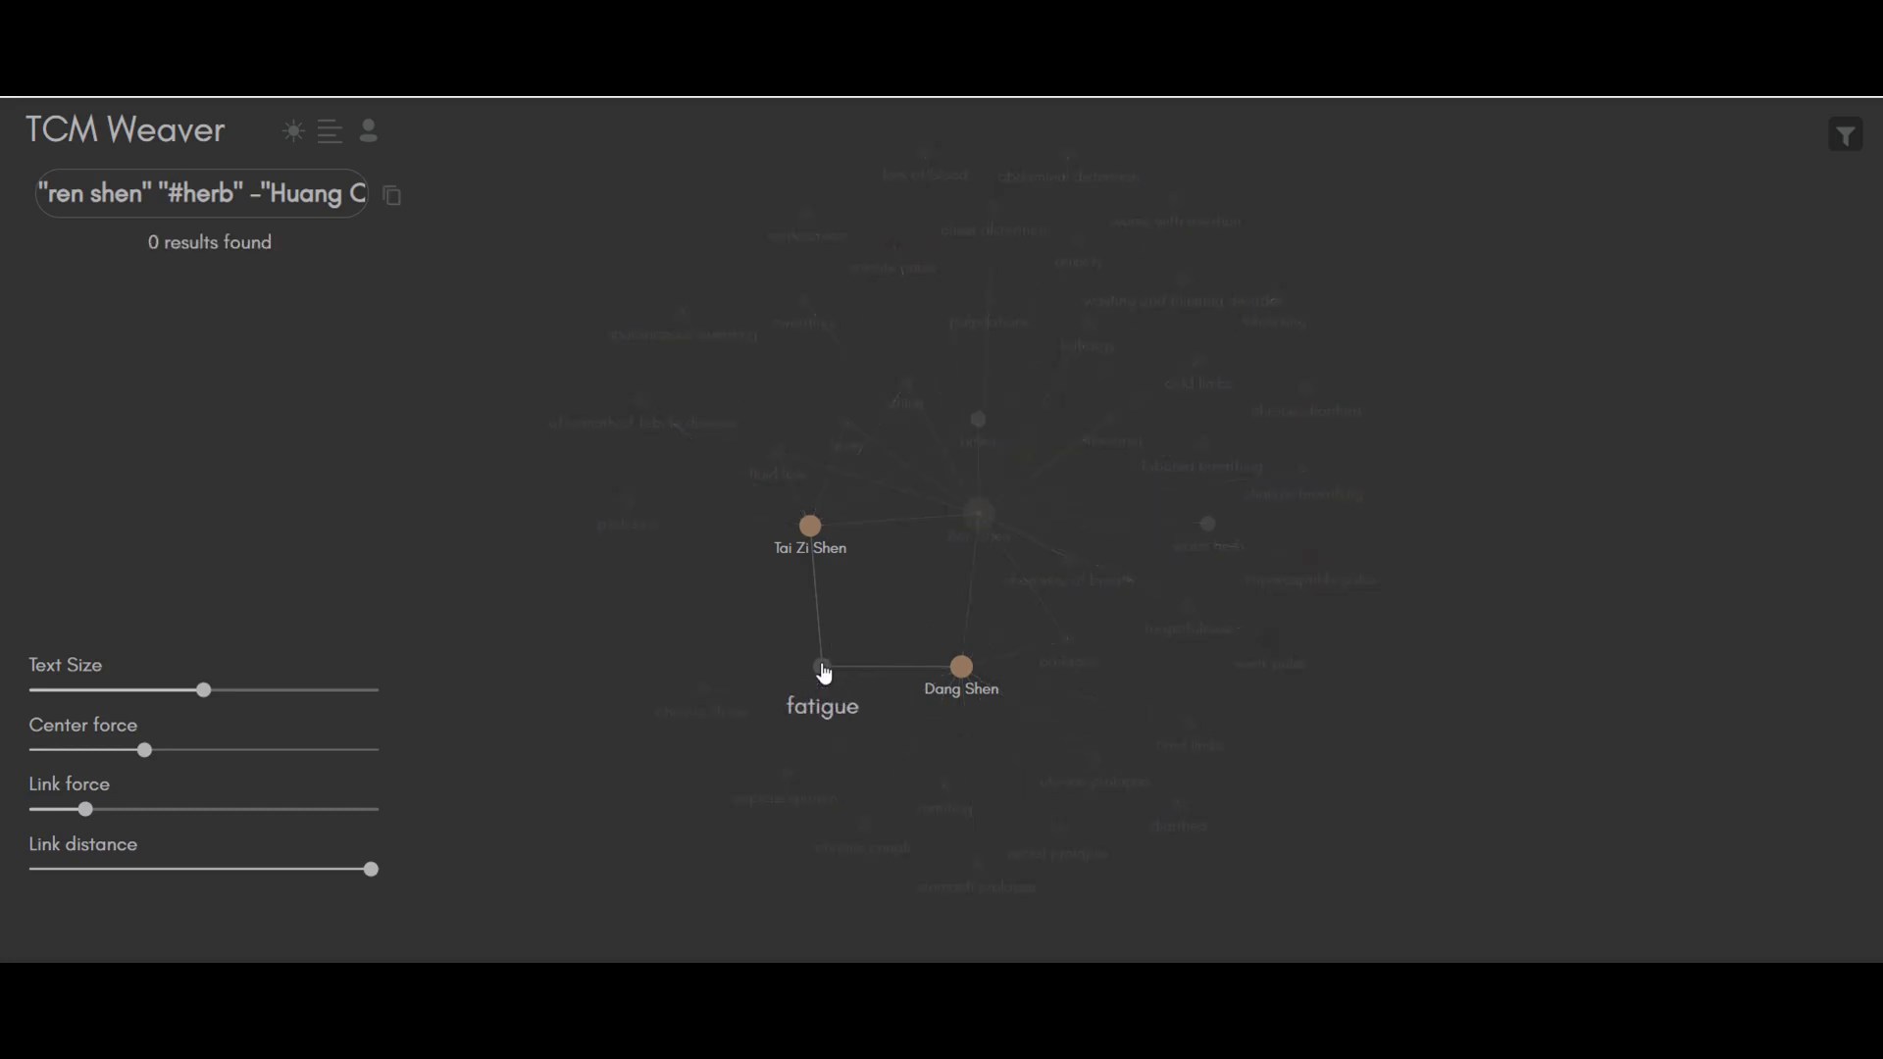
left_click(825, 673)
left_click(795, 636)
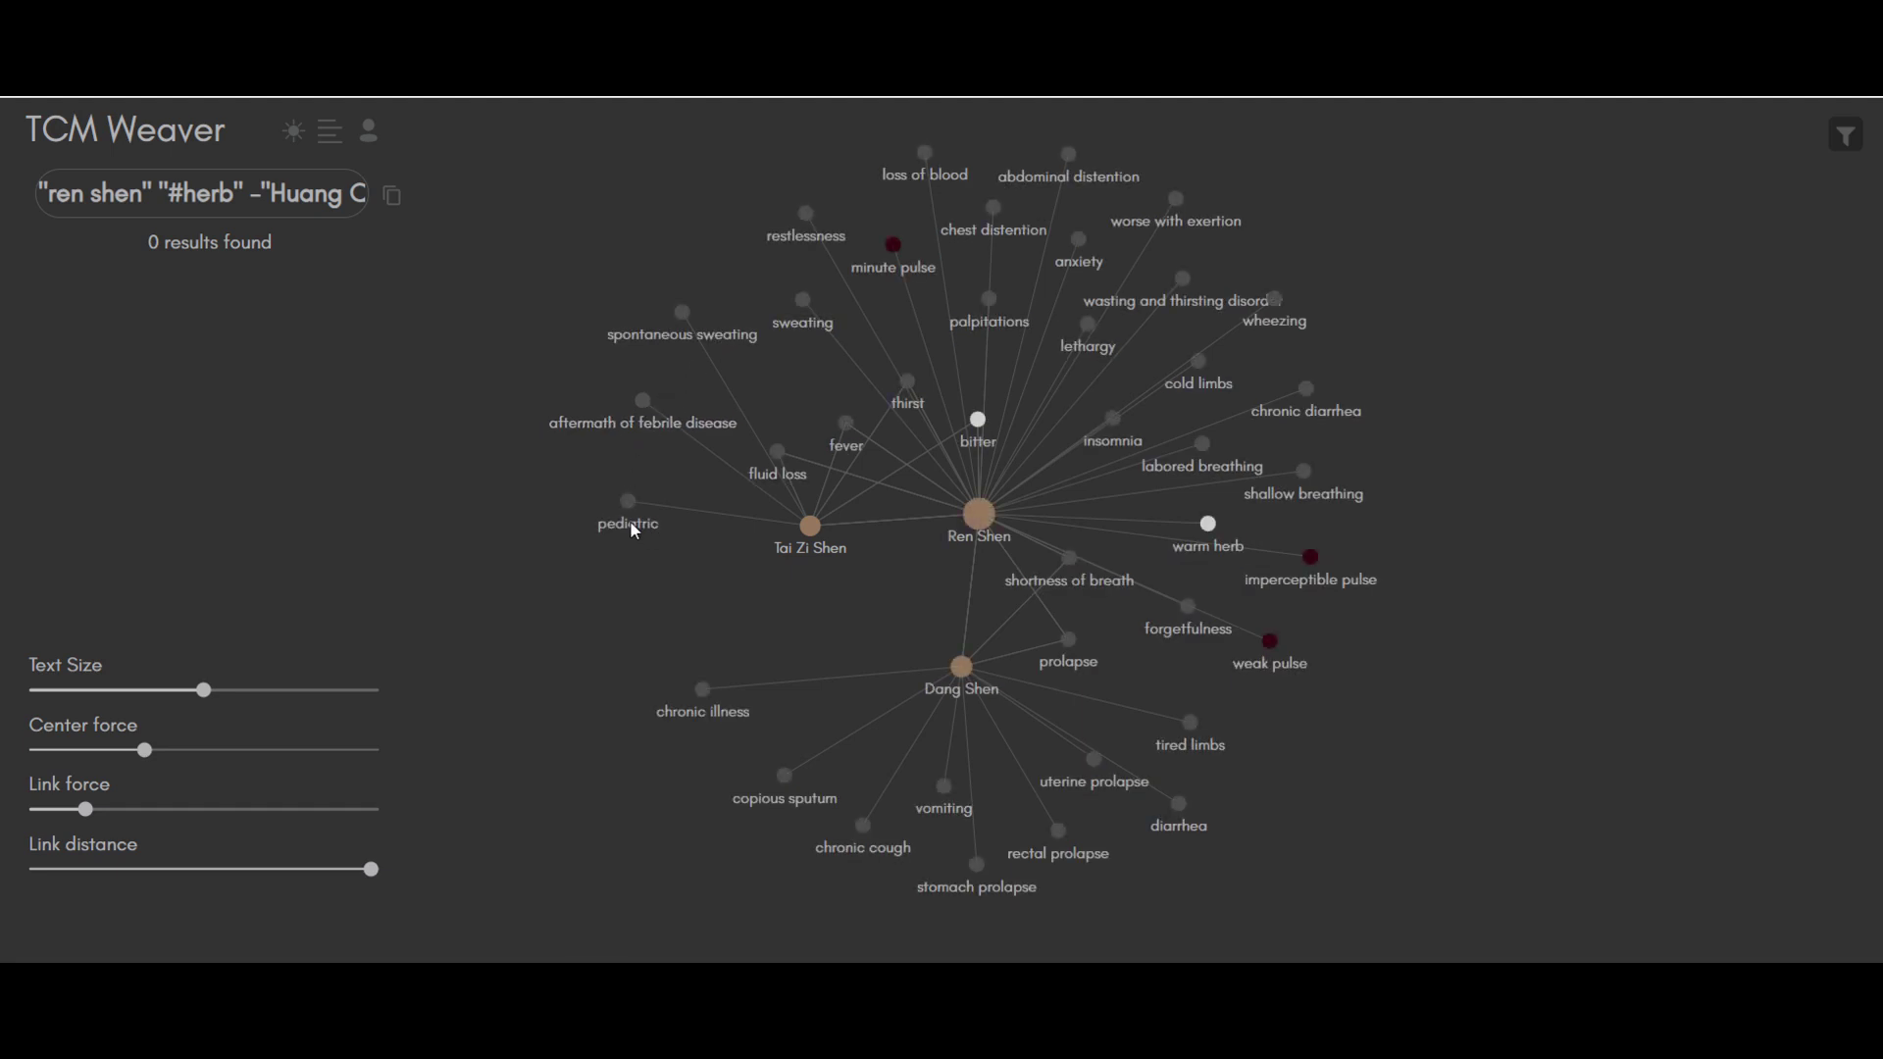
Open the Tai Zi Shen entry from the graph, review its listed indications, and close the entry
left_click(810, 528)
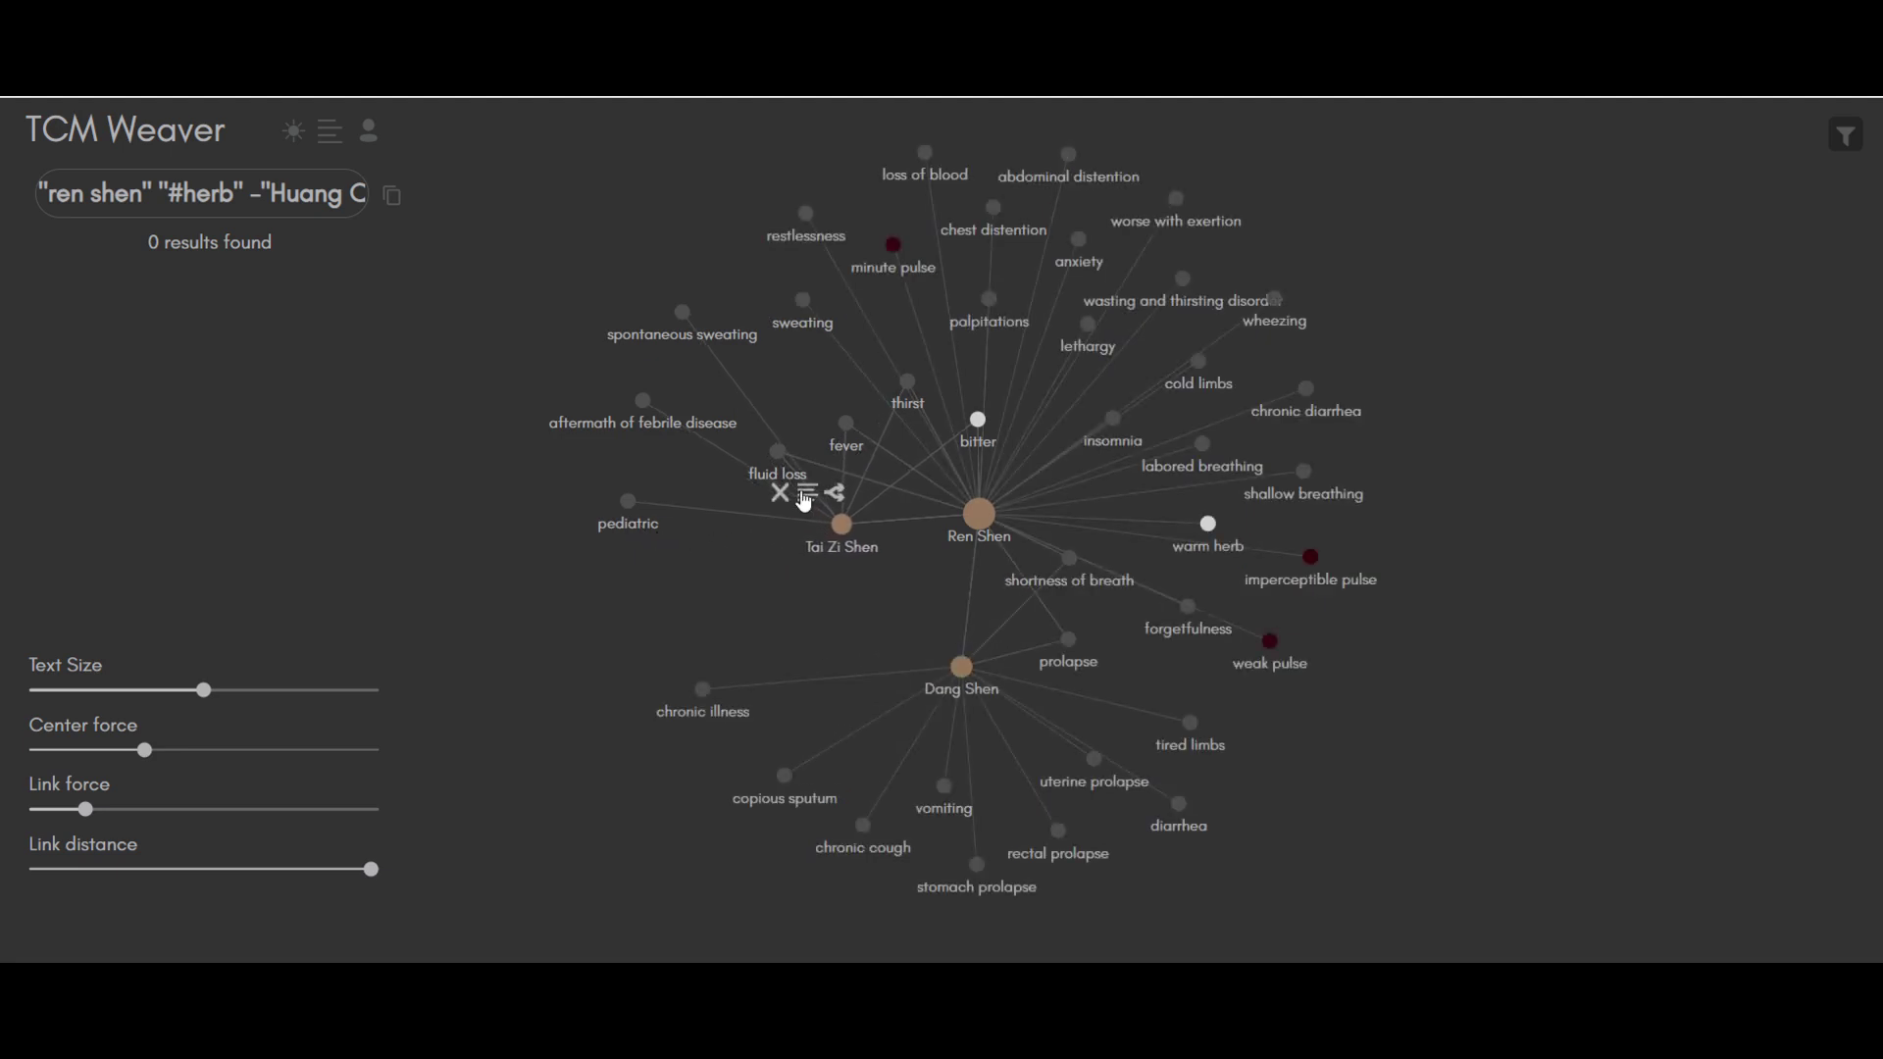
left_click(805, 493)
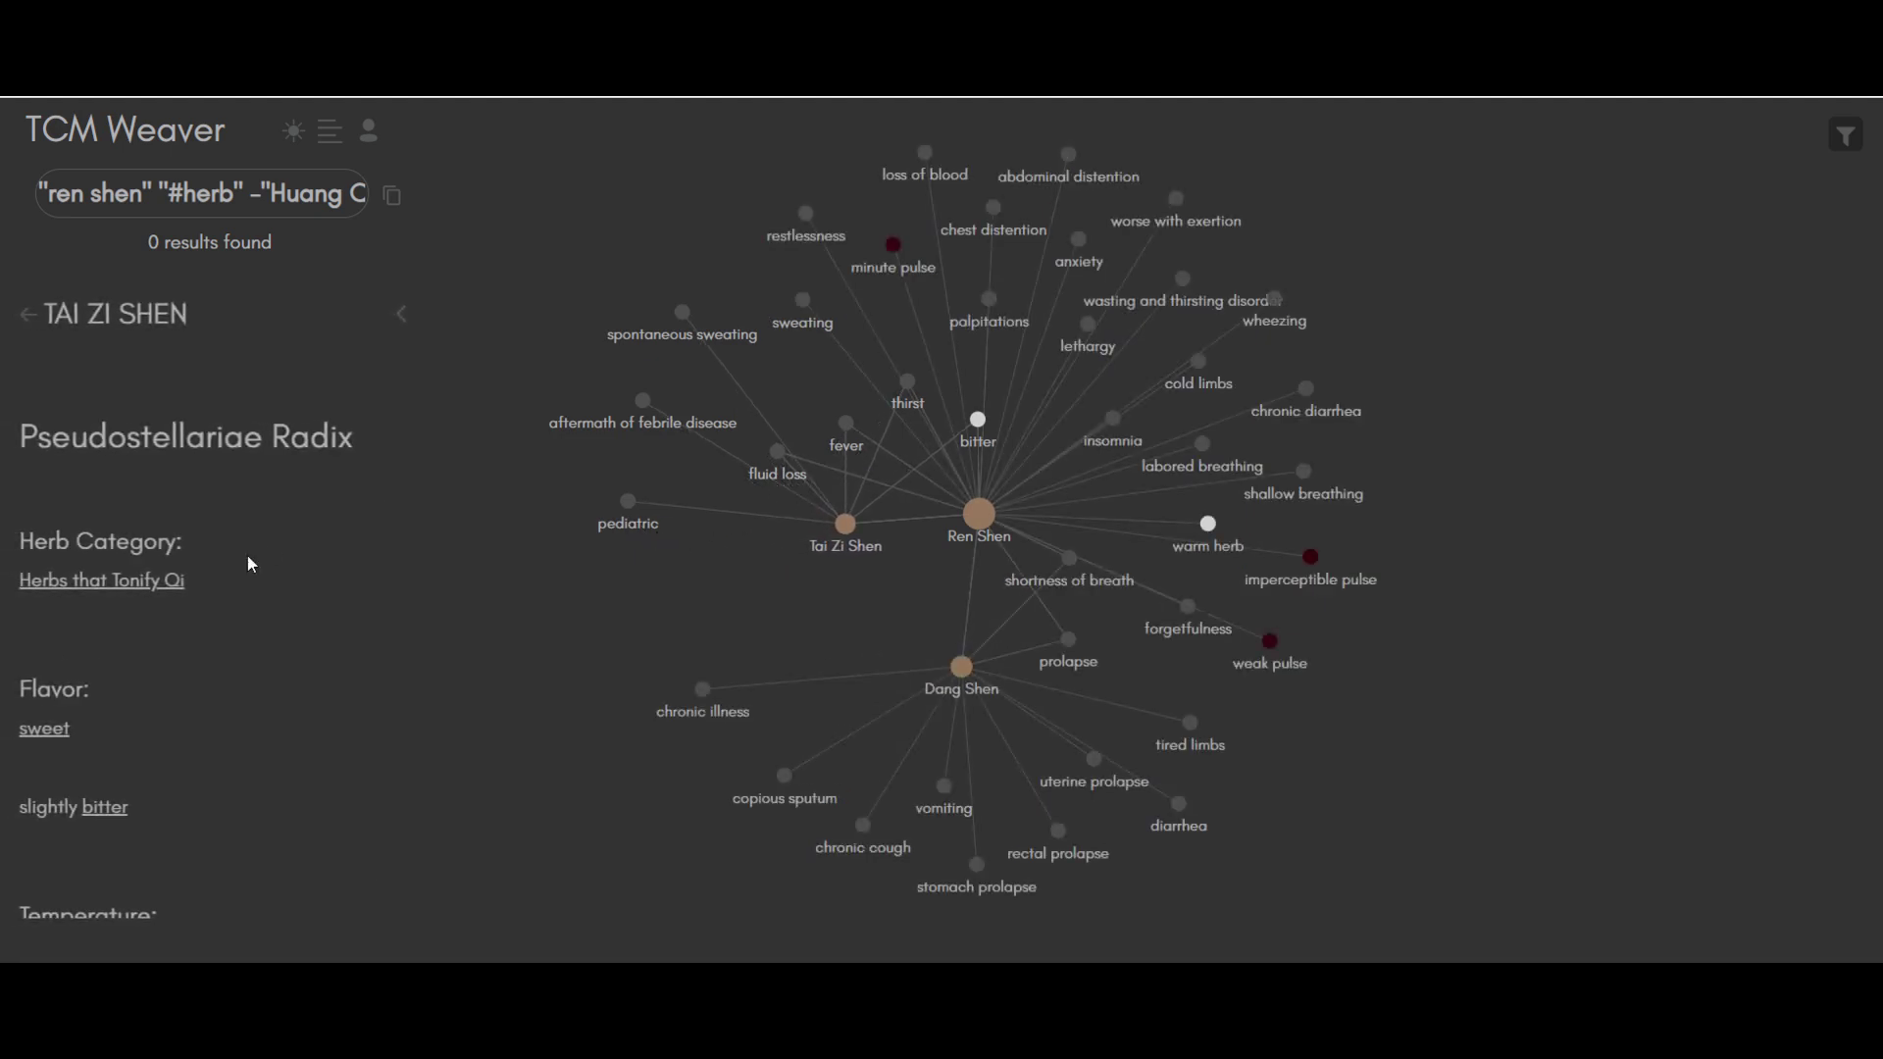
scroll(249, 558, "down", 4)
scroll(258, 570, "down", 10)
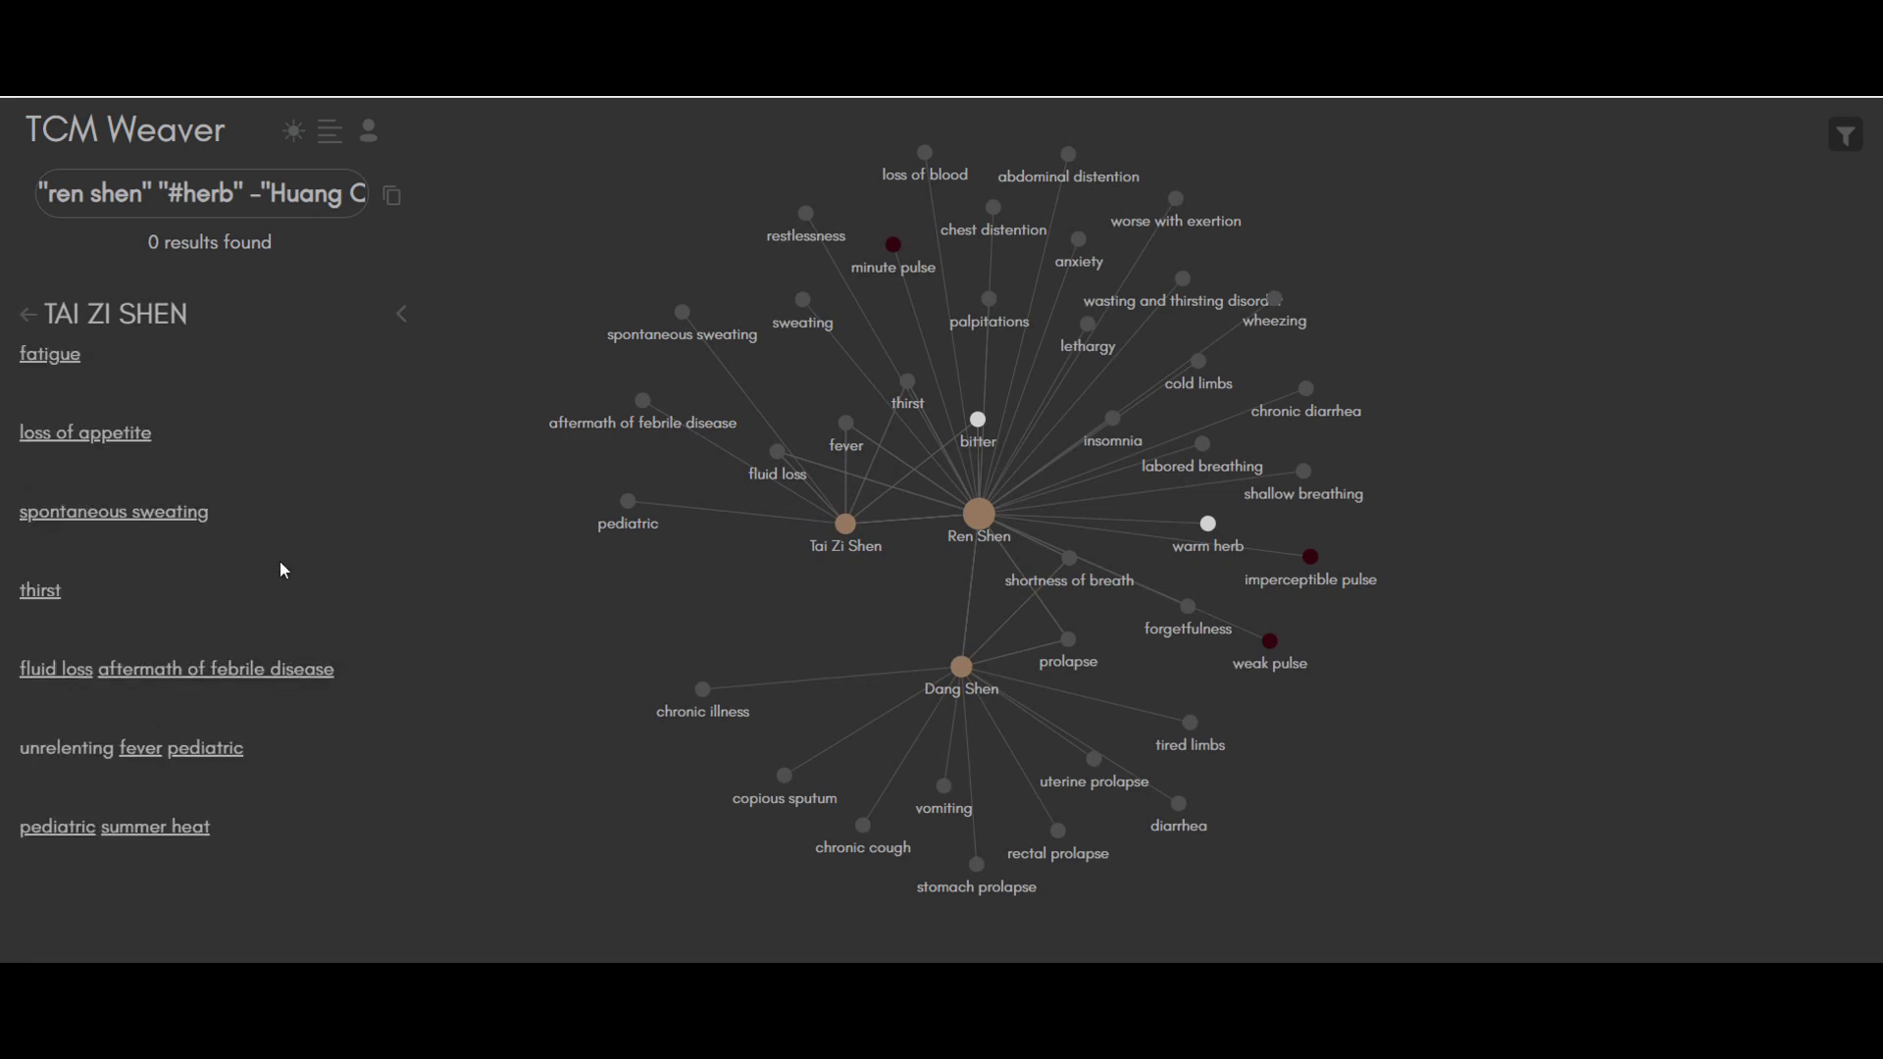
scroll(284, 567, "down", 2)
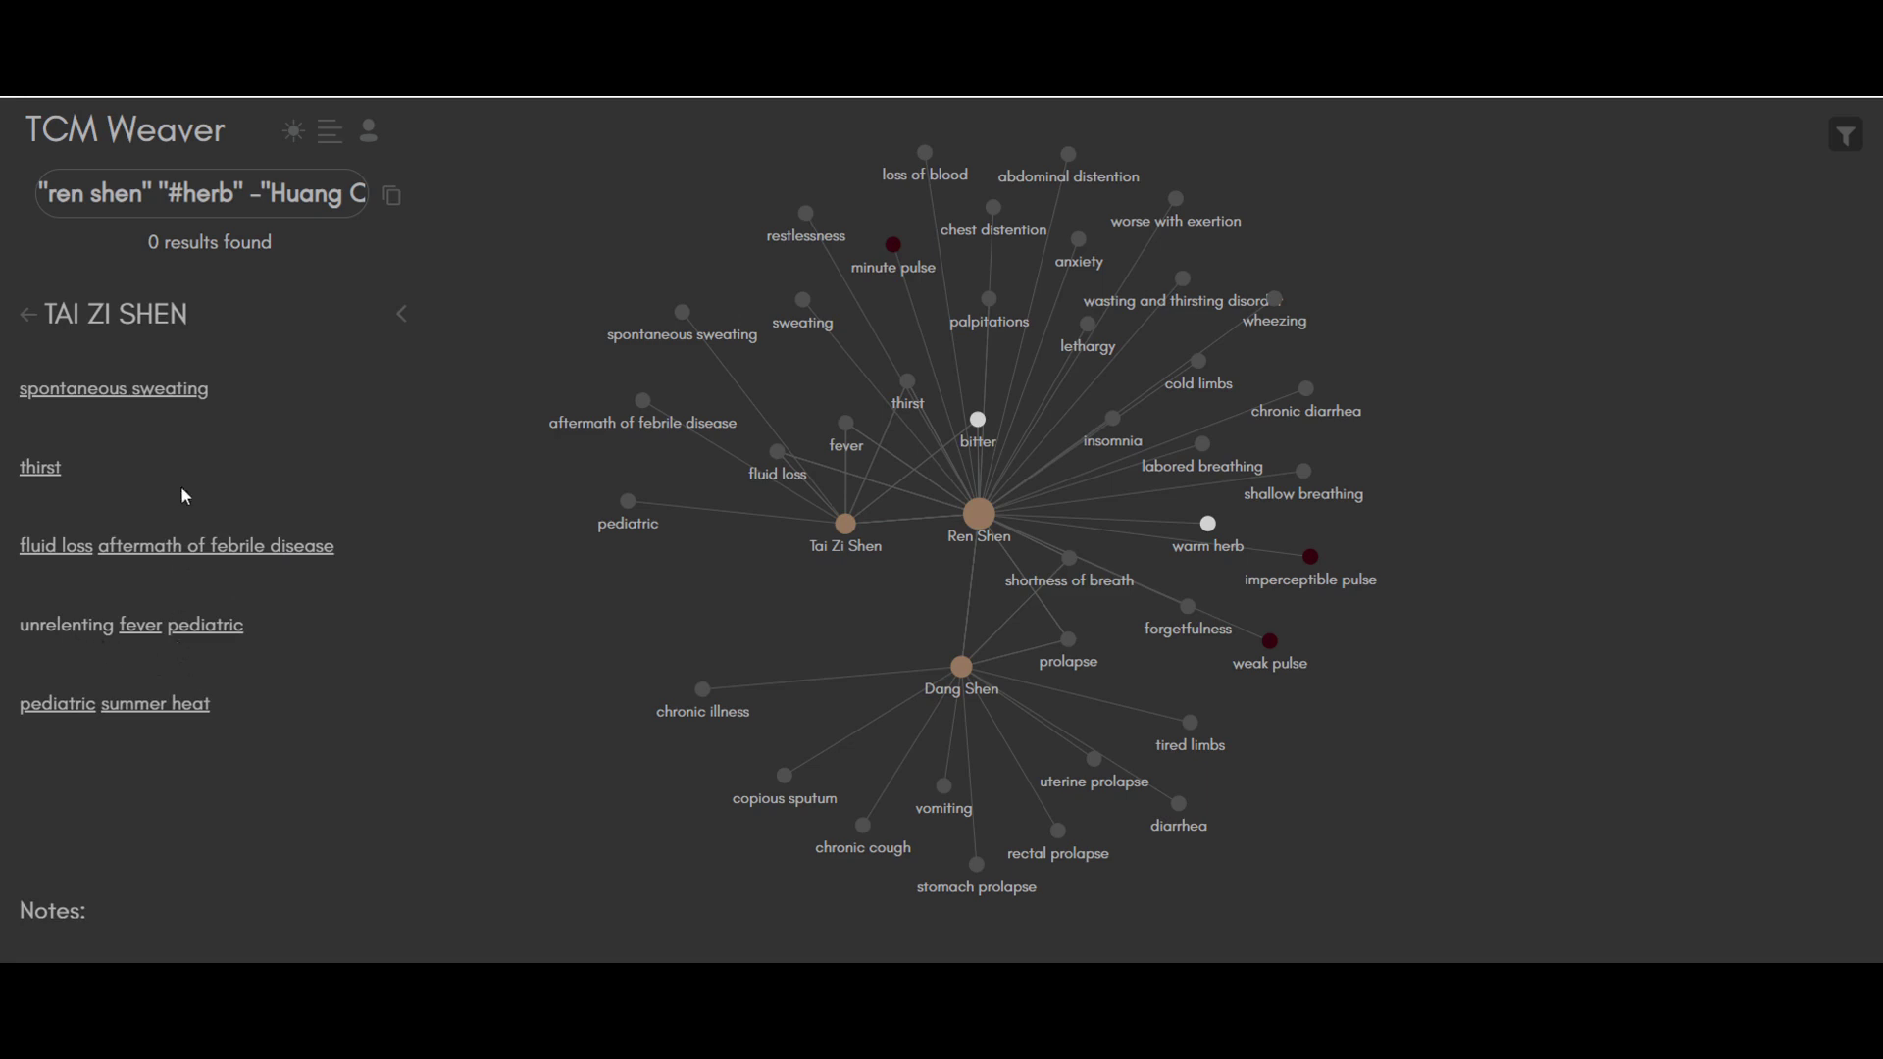
left_click(401, 315)
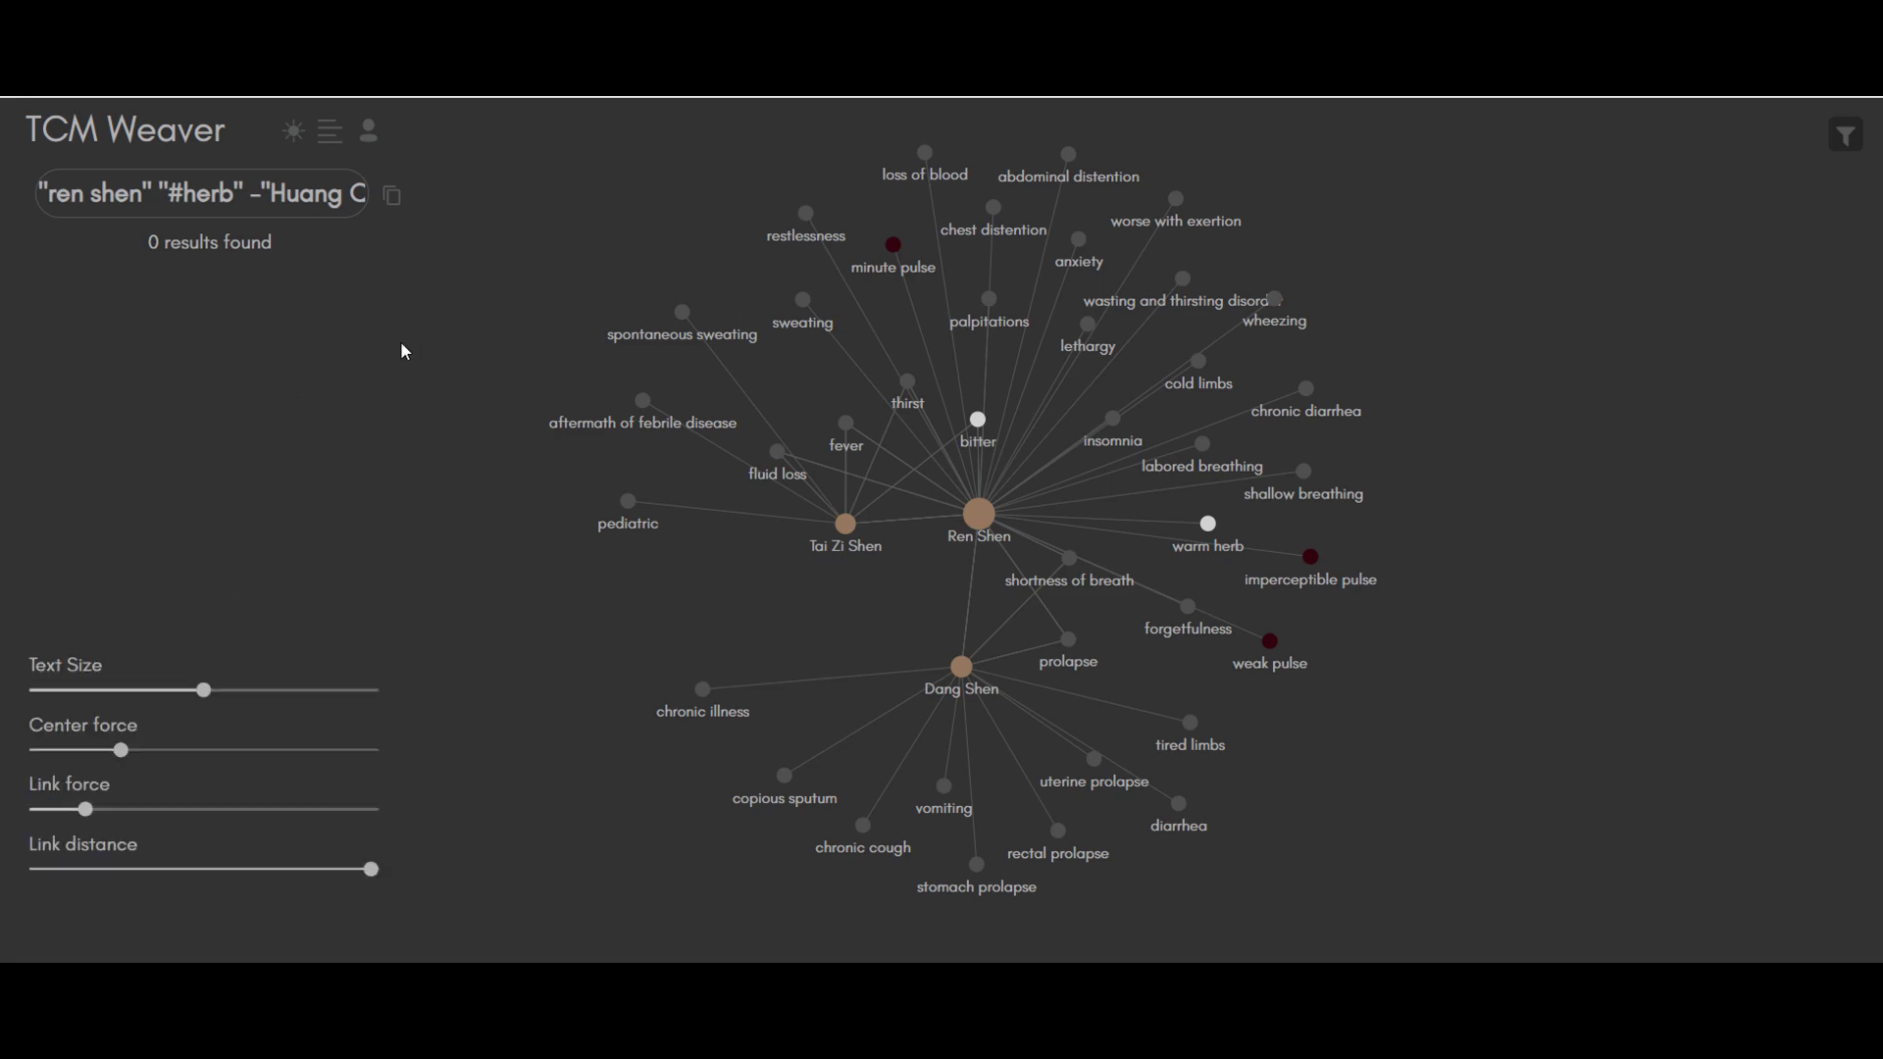